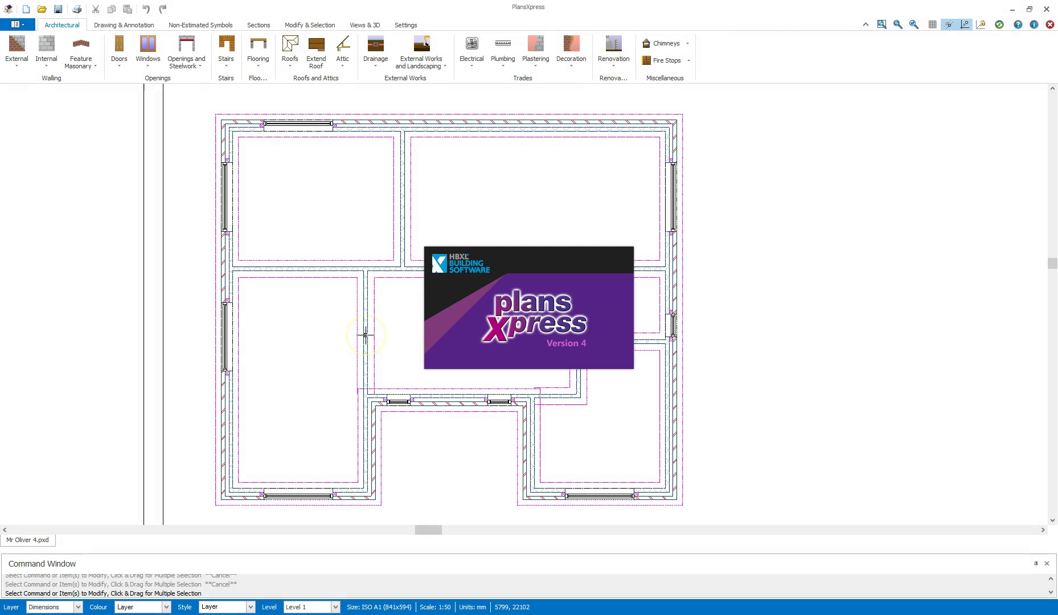
# Step: Pick the 838 Wide 4 Panel Arch Top door under External Doors > Front Door
pyautogui.moveTo(365, 336)
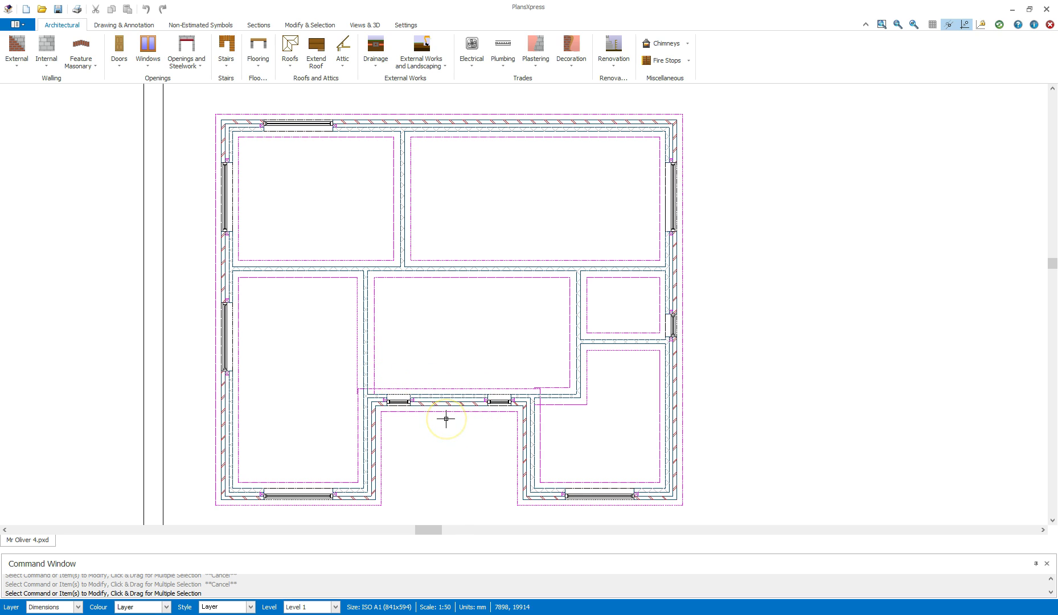
pyautogui.click(119, 66)
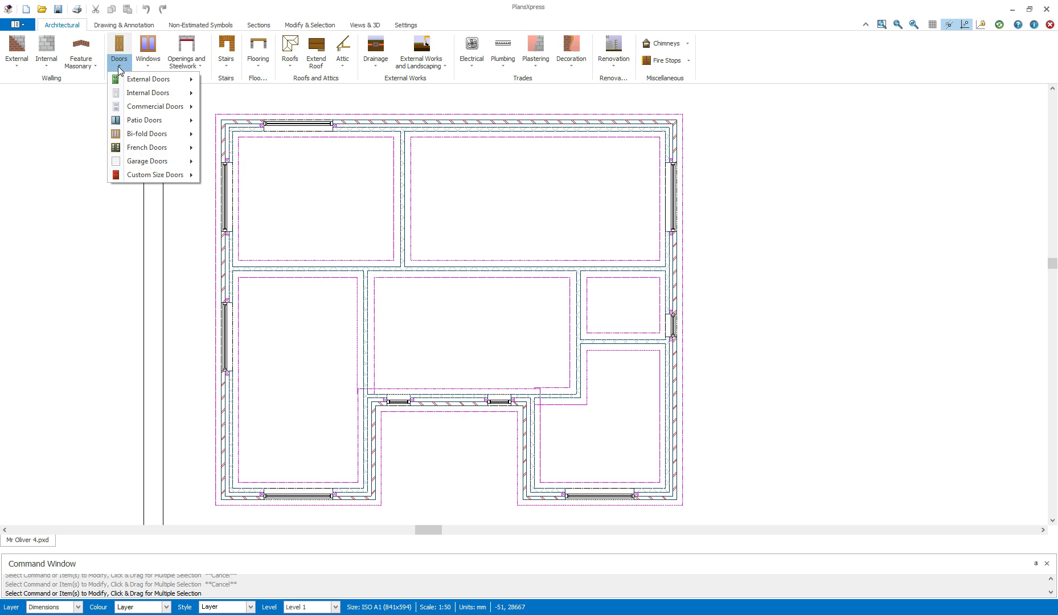
pyautogui.click(131, 79)
pyautogui.click(246, 83)
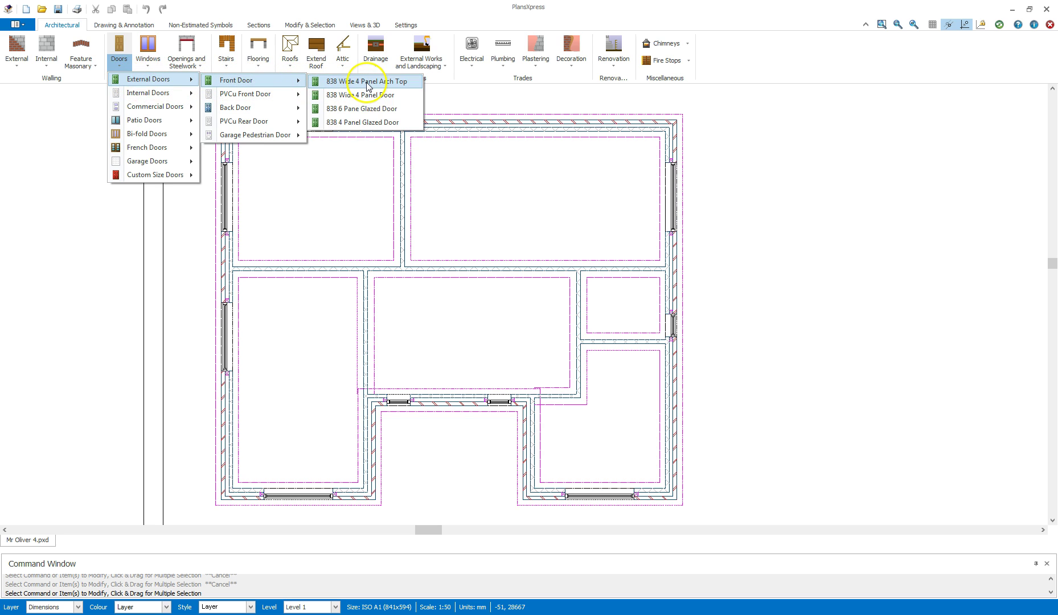
pyautogui.click(367, 82)
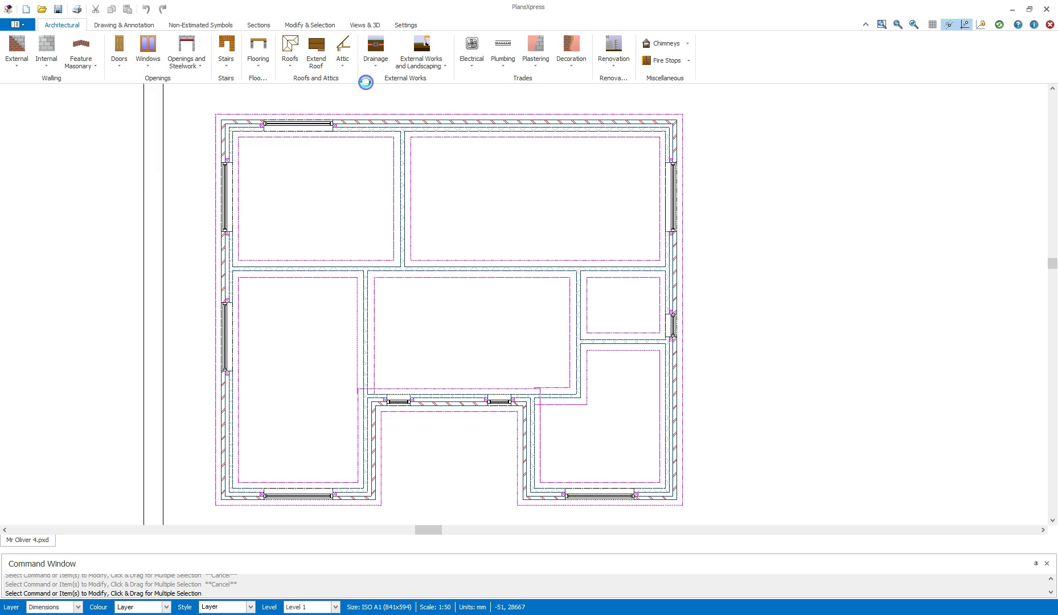
pyautogui.click(429, 276)
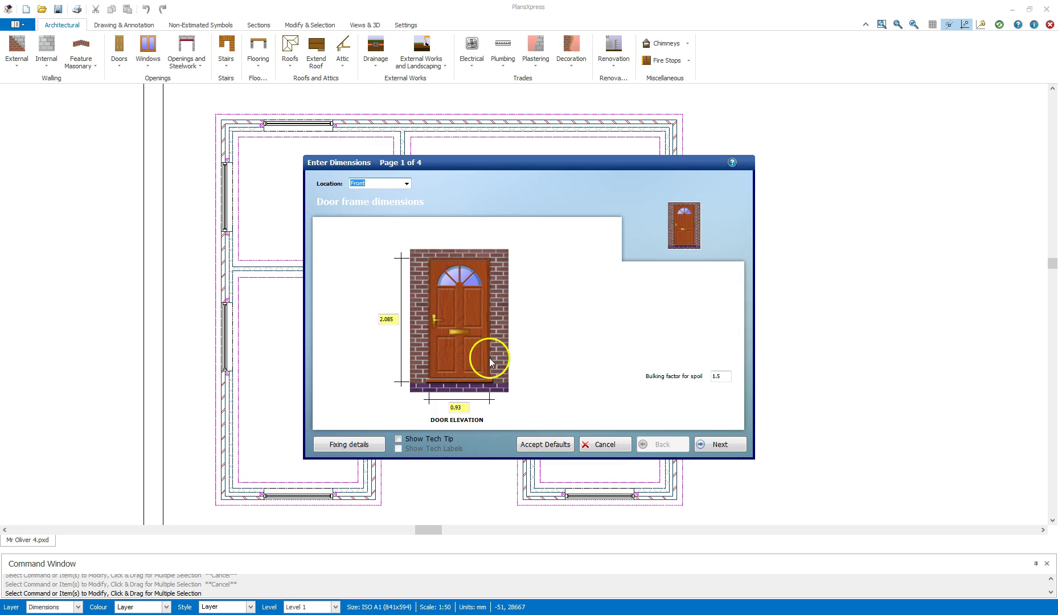
# Step: Accept the front door's default dimensions and set door justification to Left
pyautogui.click(545, 445)
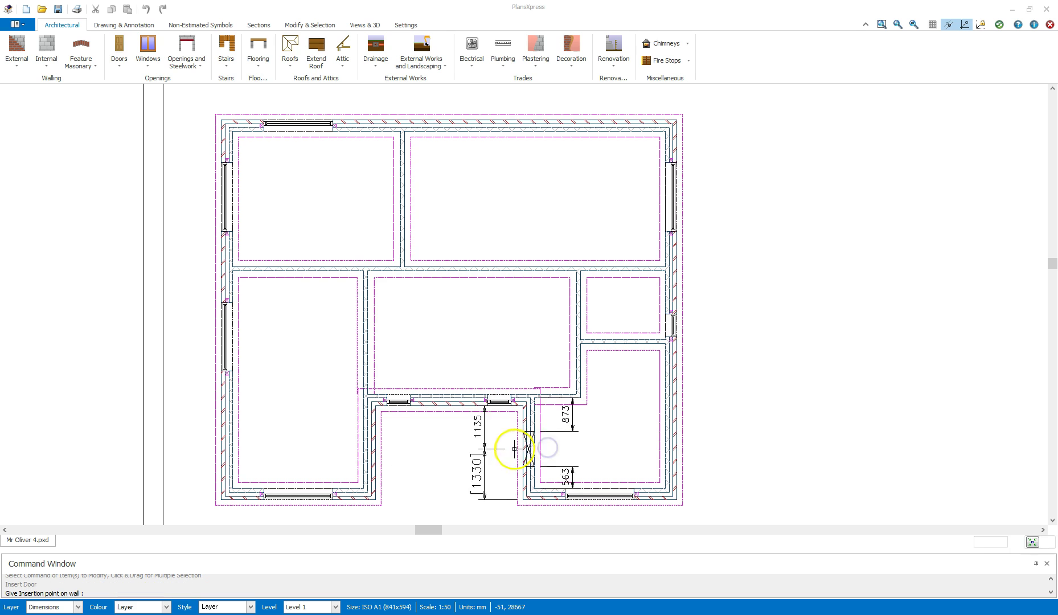
pyautogui.scroll(2, 484, 439)
pyautogui.scroll(2, 449, 406)
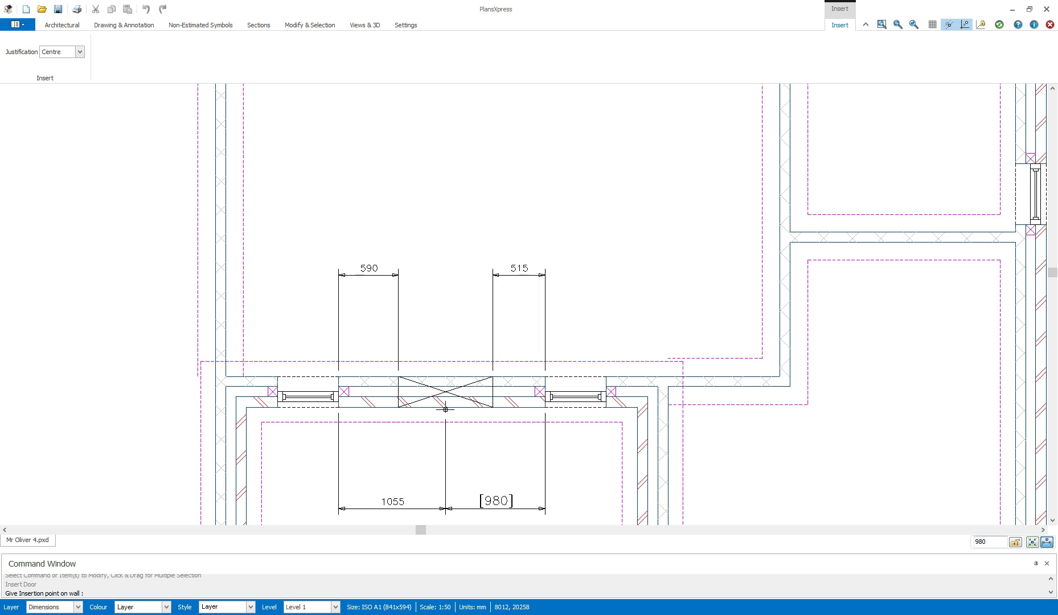
pyautogui.click(80, 52)
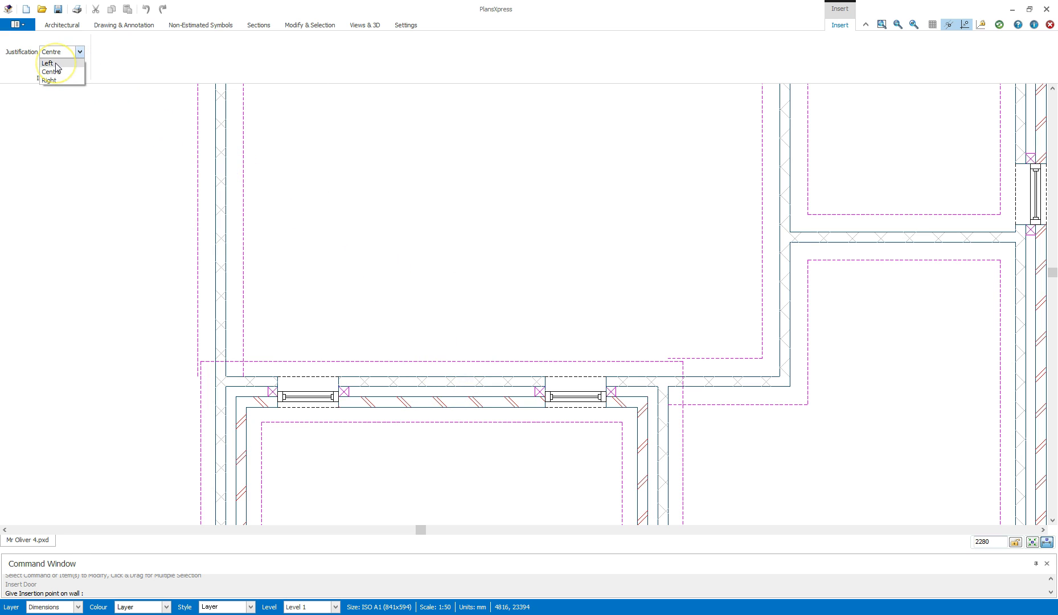
pyautogui.click(55, 64)
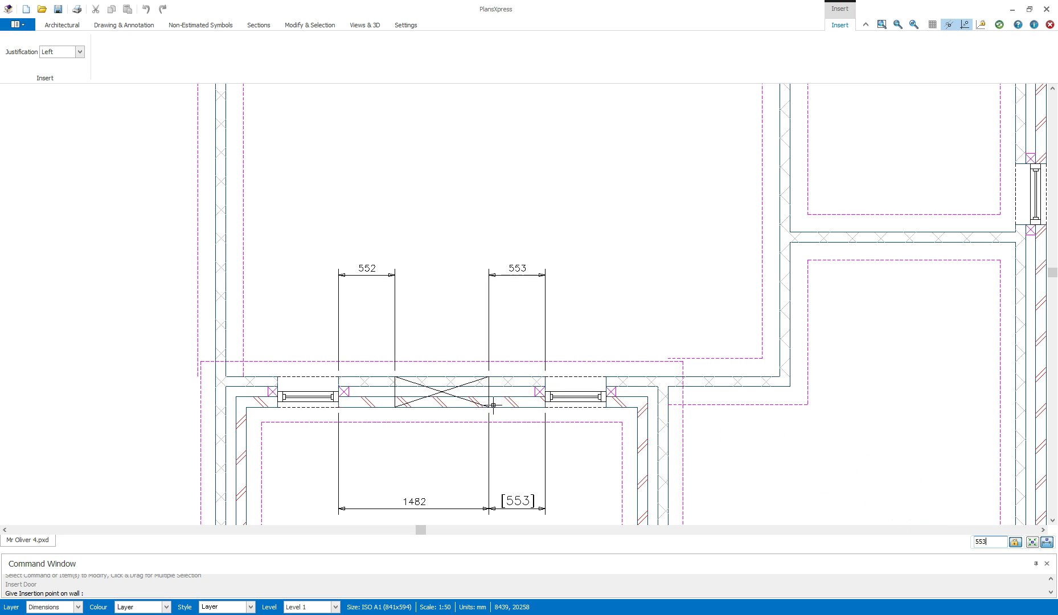
# Step: Insert the front door in the lower wall between the two small windows
pyautogui.moveTo(493, 406)
pyautogui.mouseDown()
pyautogui.moveTo(496, 378)
pyautogui.moveTo(544, 391)
pyautogui.moveTo(543, 383)
pyautogui.moveTo(543, 406)
pyautogui.moveTo(501, 398)
pyautogui.mouseUp()
pyautogui.click(394, 412)
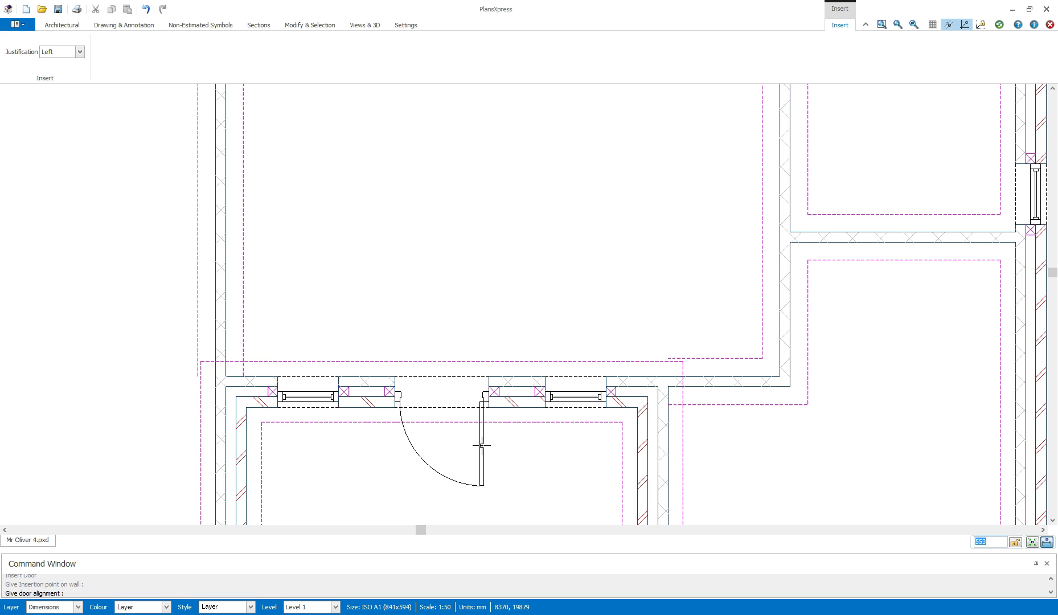
pyautogui.press('Escape')
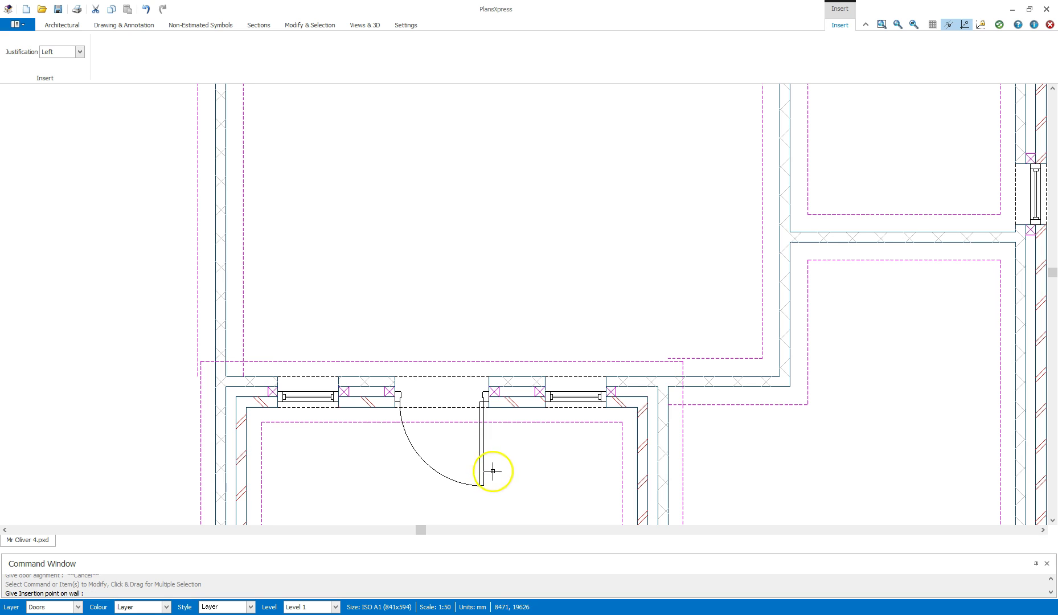
pyautogui.moveTo(491, 467); pyautogui.dragTo(490, 420, button='middle')
# Step: Stop inserting doors and select the new front door to inspect it
pyautogui.rightClick(495, 415)
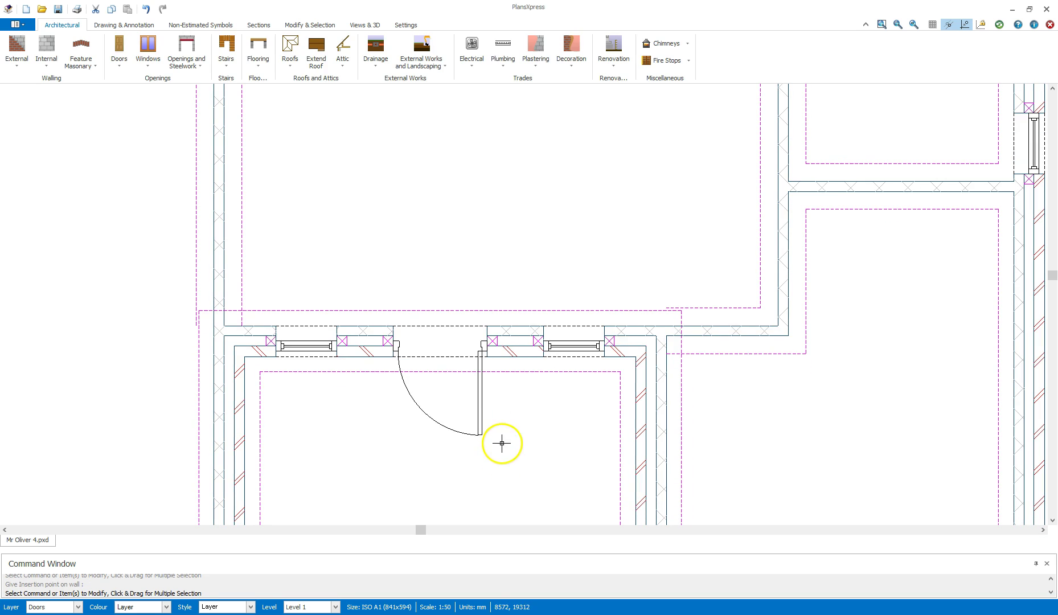
pyautogui.scroll(3, 501, 436)
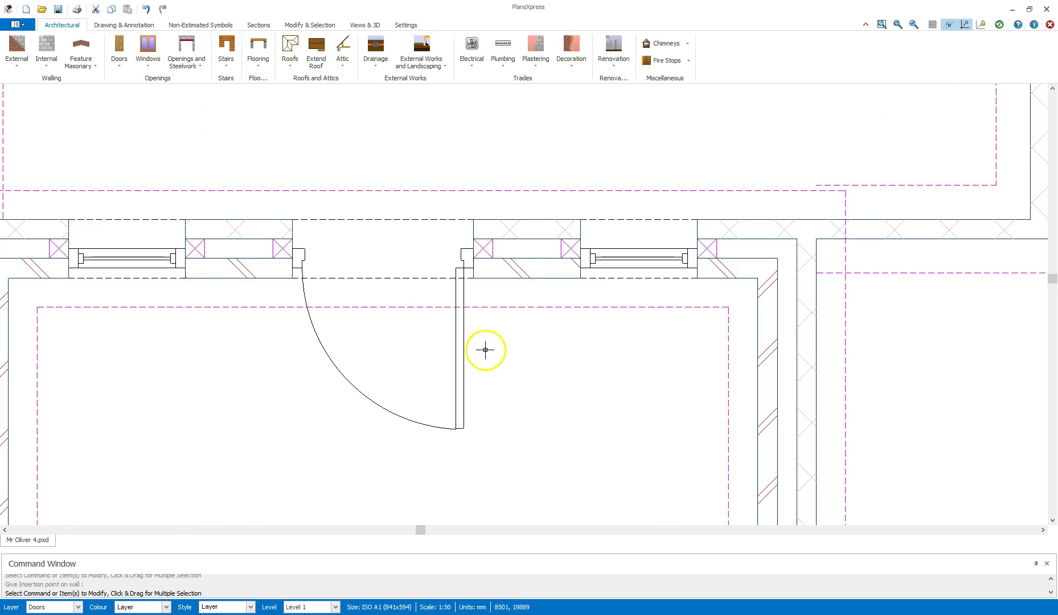
pyautogui.click(445, 343)
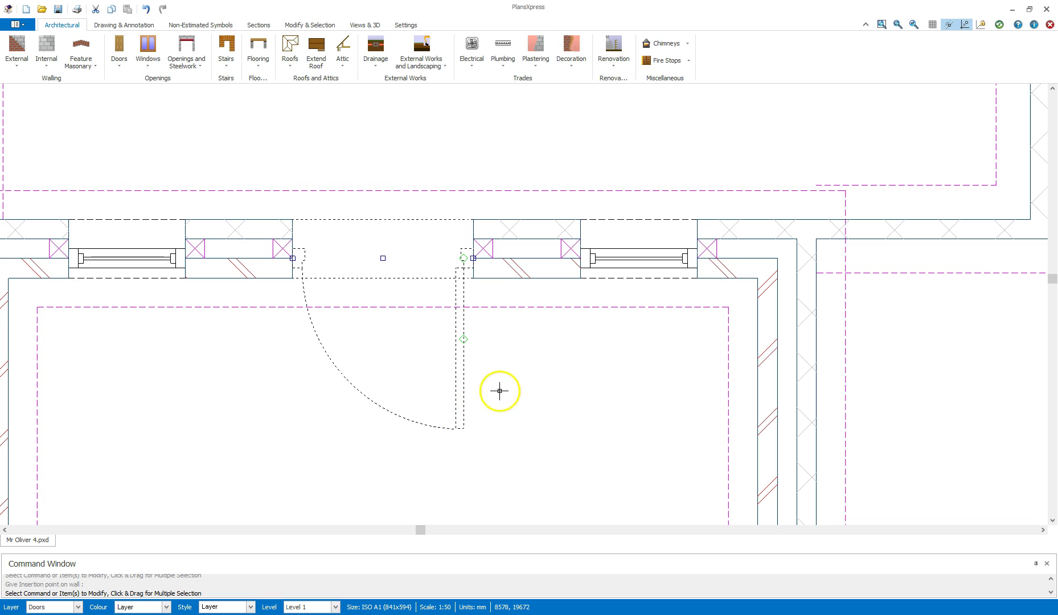
pyautogui.scroll(2, 465, 345)
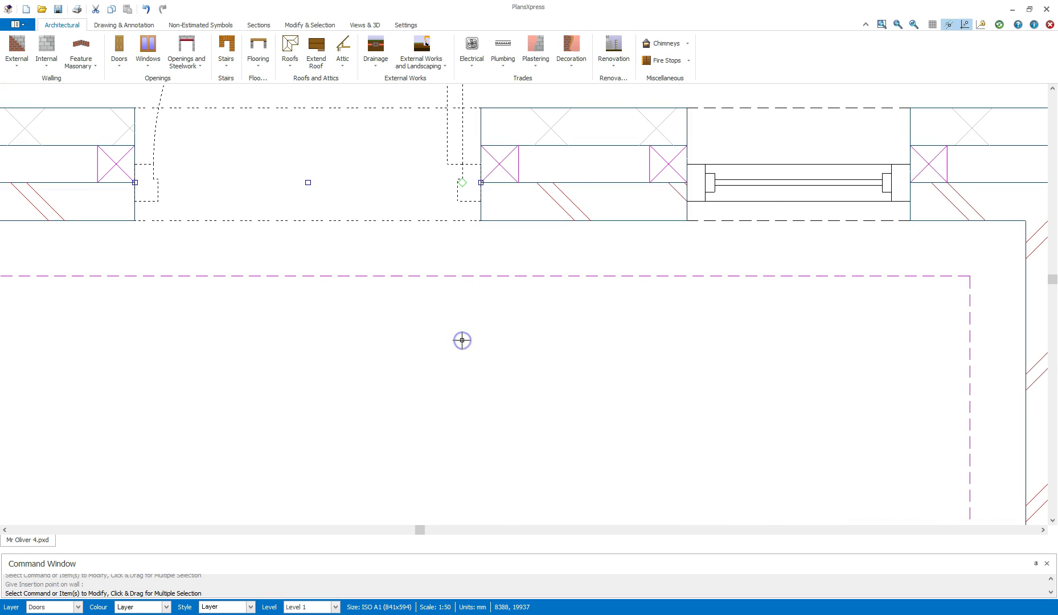
pyautogui.scroll(-1, 462, 340)
# Step: Deselect the front door and bring the plan's top outer wall into view
pyautogui.moveTo(508, 154); pyautogui.dragTo(522, 303, button='middle')
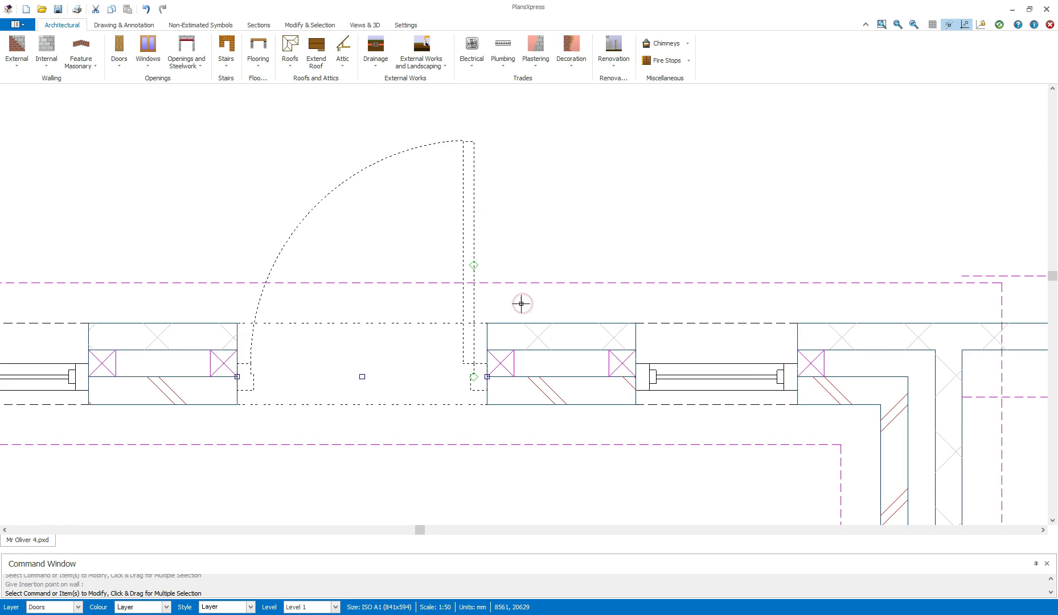
pyautogui.click(513, 211)
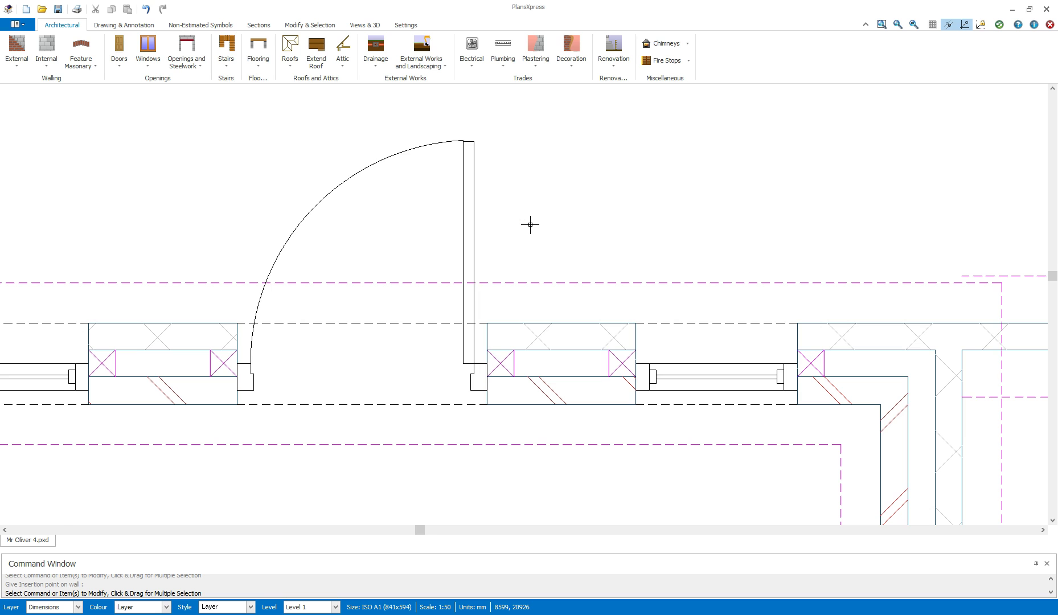
pyautogui.scroll(-4, 530, 224)
pyautogui.moveTo(552, 151)
pyautogui.mouseDown(button='middle')
pyautogui.moveTo(479, 430)
pyautogui.moveTo(472, 406)
pyautogui.mouseUp(button='middle')
pyautogui.moveTo(524, 150); pyautogui.dragTo(506, 325, button='middle')
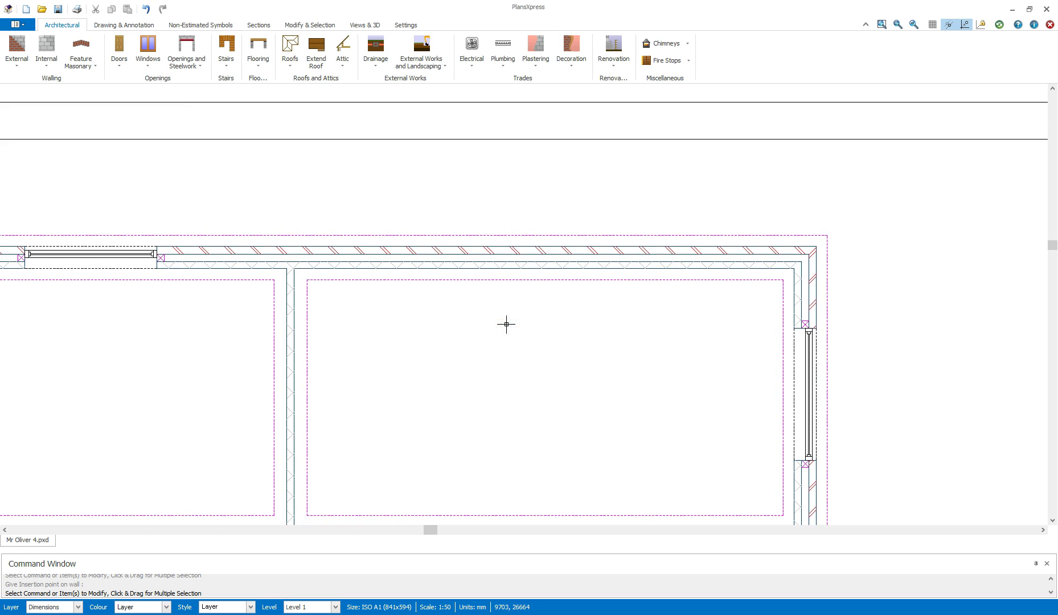
# Step: Choose Patio Door 1800 from PVCu 1800 Patio Doors with default dimensions
pyautogui.click(122, 64)
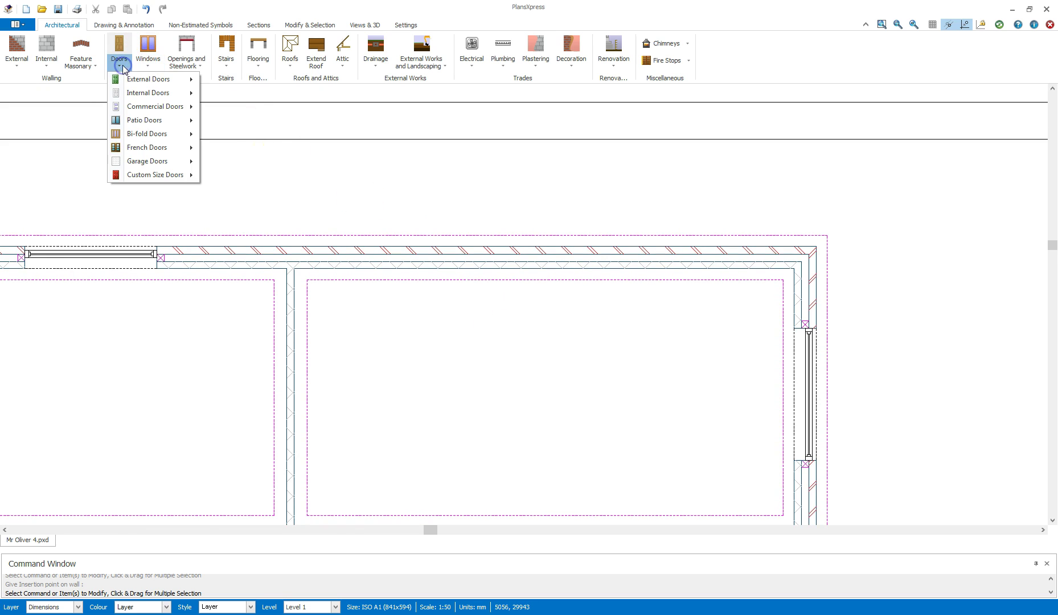
pyautogui.click(144, 120)
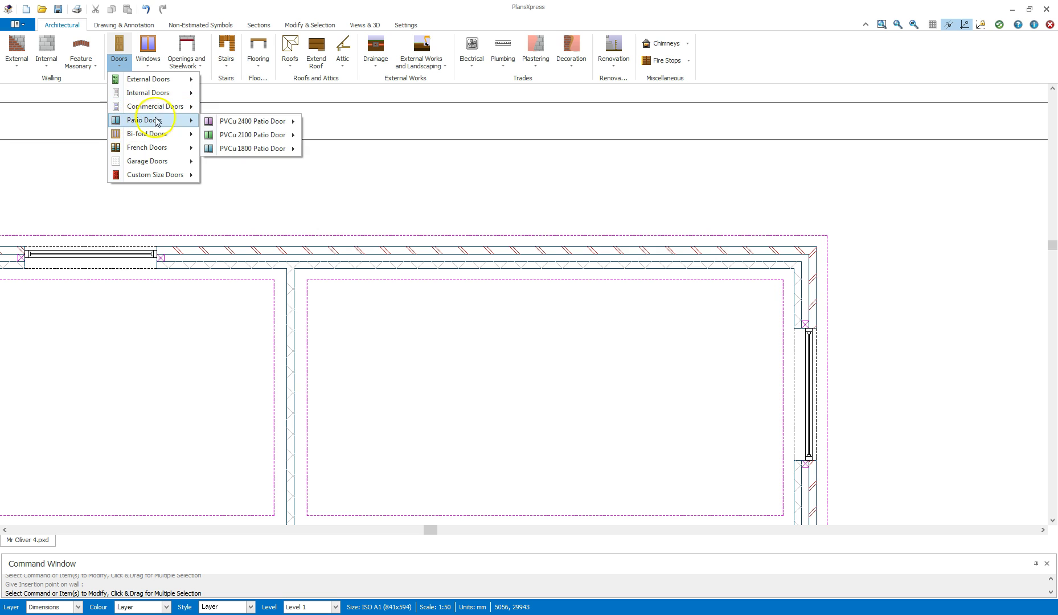
pyautogui.click(265, 127)
pyautogui.moveTo(251, 148)
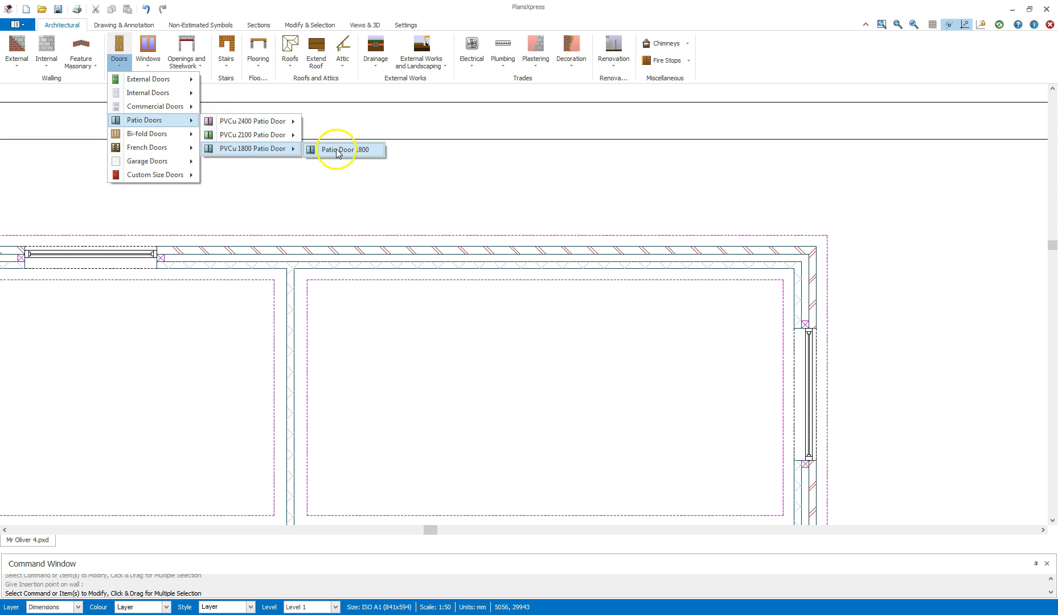
pyautogui.click(336, 150)
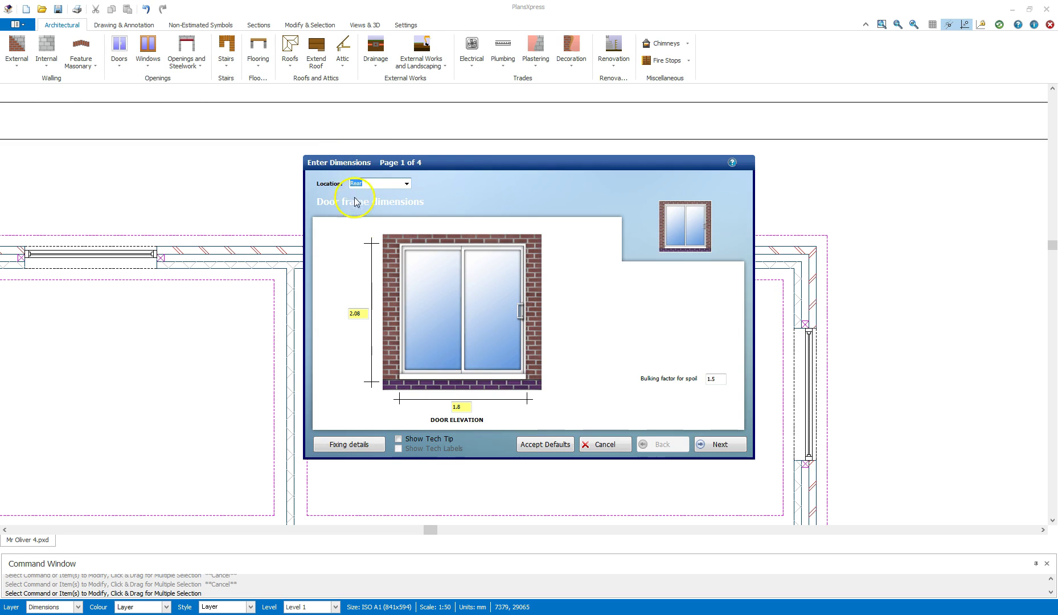
pyautogui.click(537, 444)
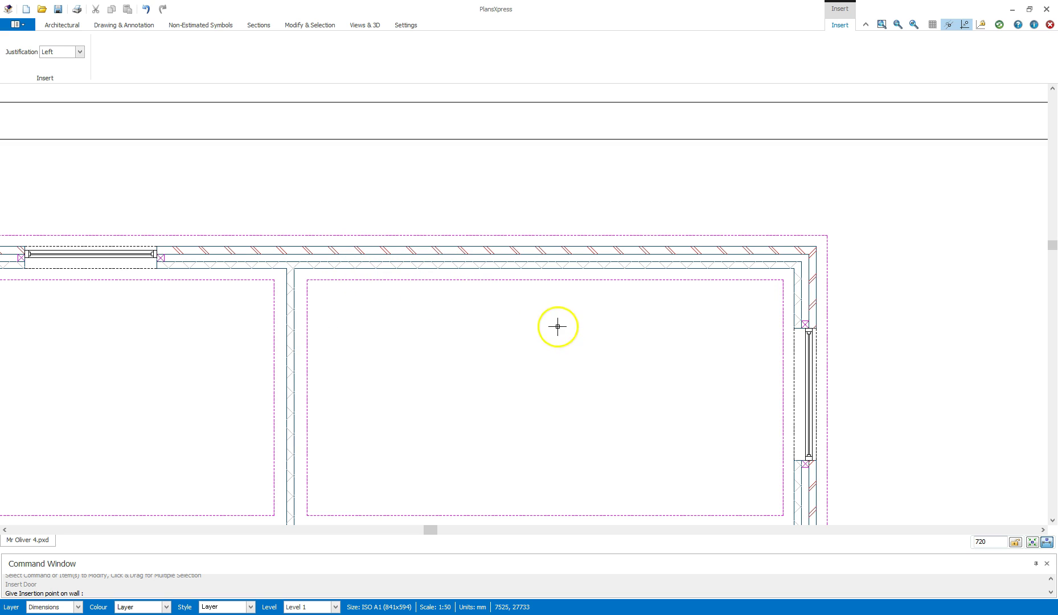
# Step: Enter a 330 offset and place the patio door in the top outer wall
pyautogui.click(985, 541)
pyautogui.write('330')
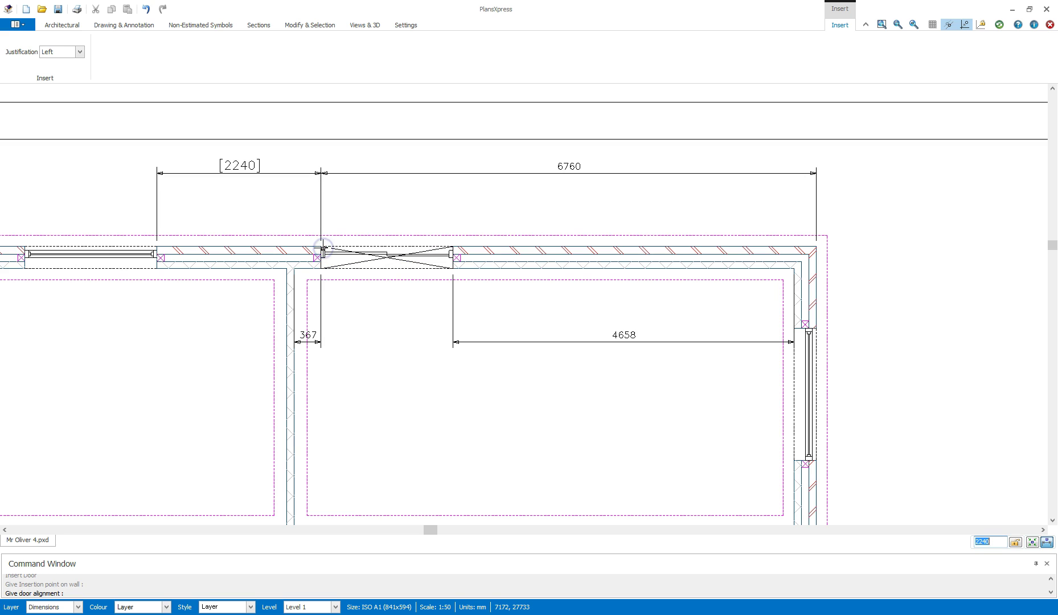
pyautogui.click(322, 248)
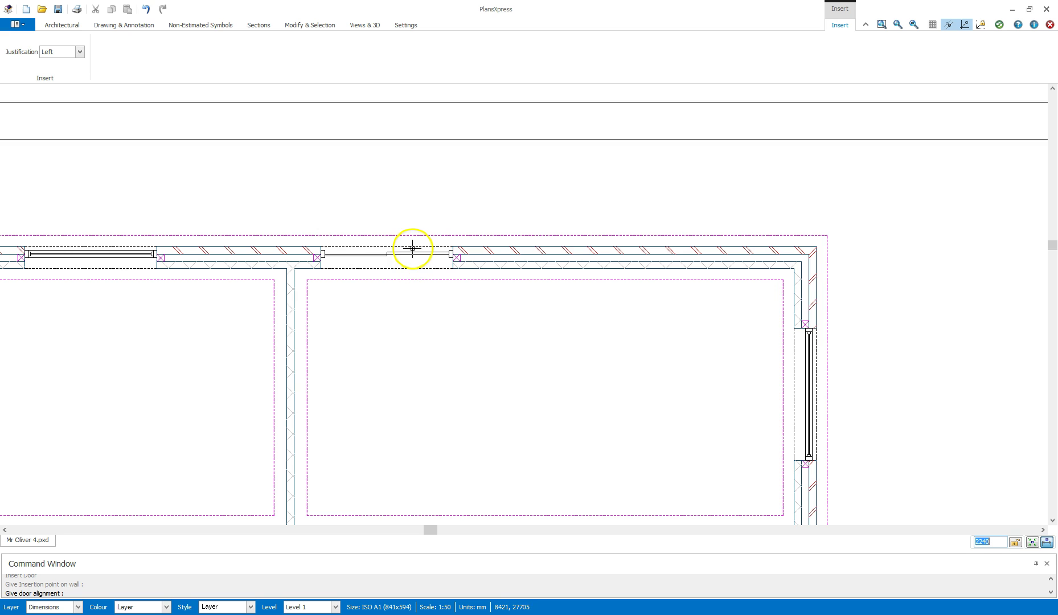
pyautogui.rightClick(414, 261)
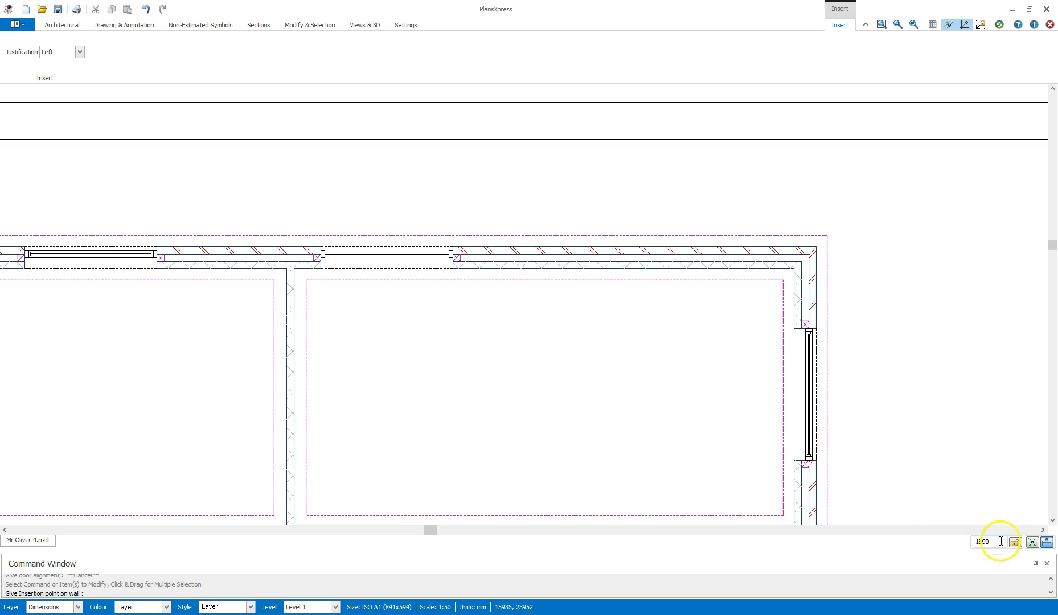
# Step: Change the door offset to 2045 and place the door in the top wall
pyautogui.moveTo(1001, 541); pyautogui.dragTo(954, 539)
pyautogui.write('2045')
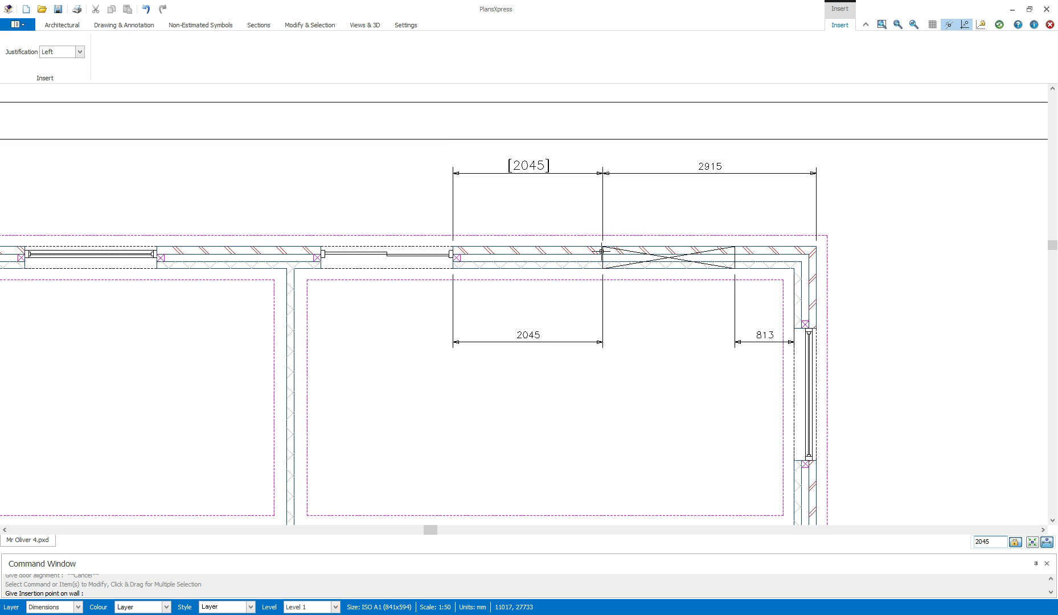
pyautogui.click(602, 251)
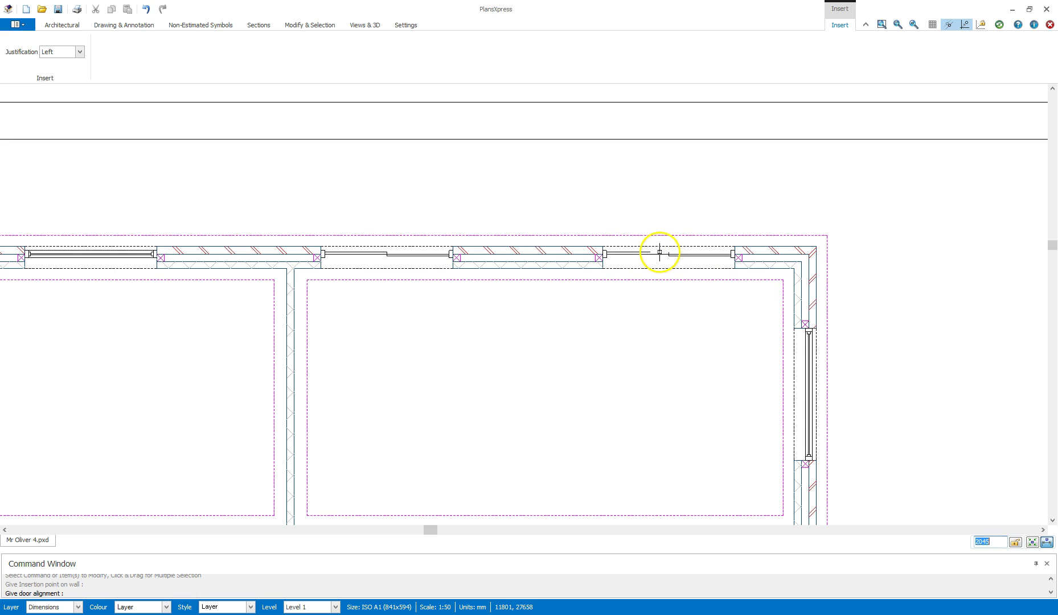
# Step: End door insertion and measure a 1115 linear dimension from the outer corner to the opening
pyautogui.press('Escape')
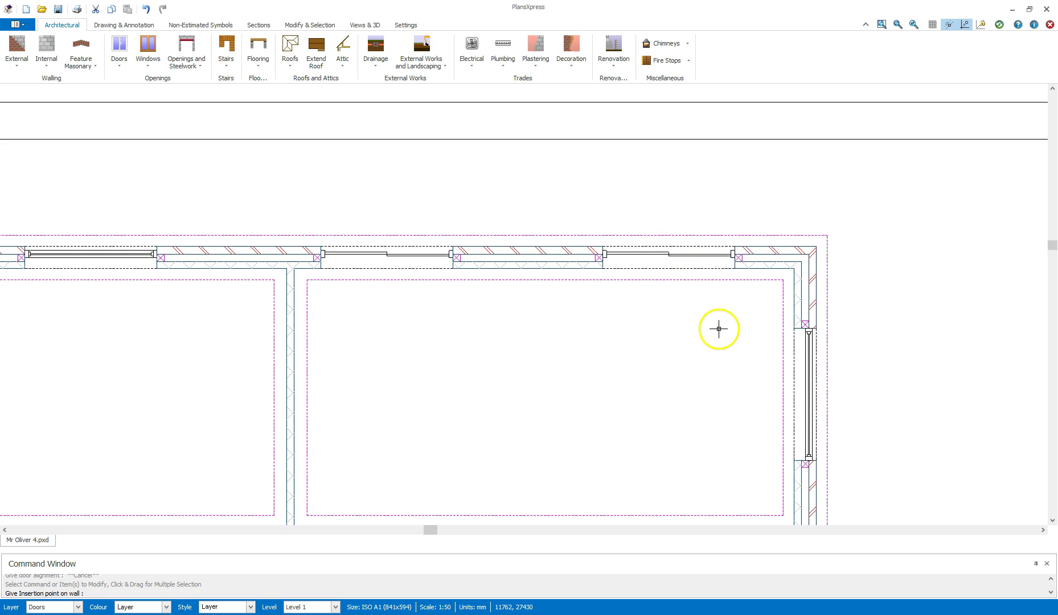
pyautogui.press('Escape')
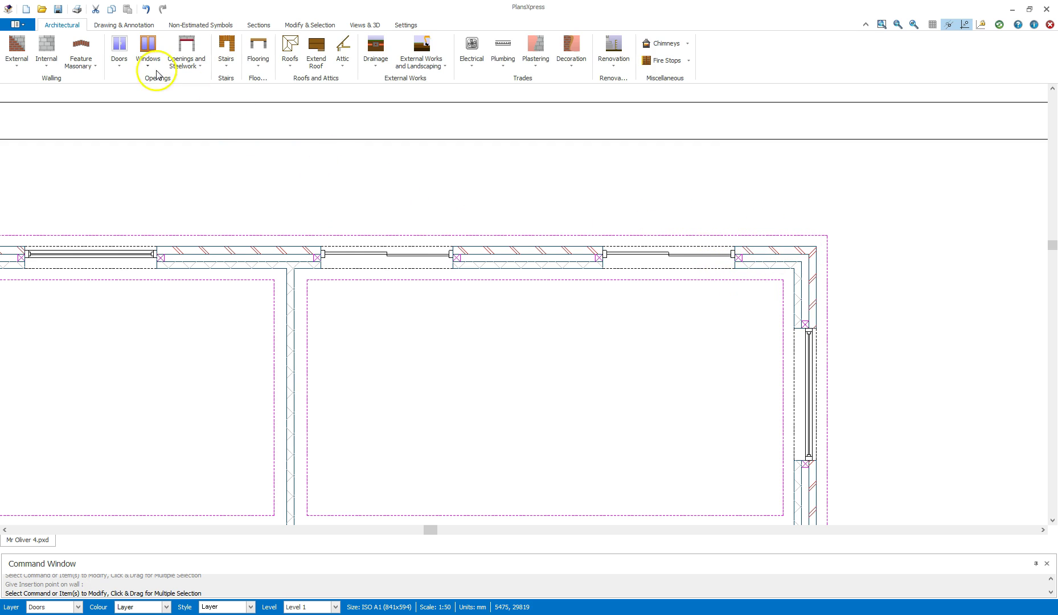
pyautogui.click(121, 25)
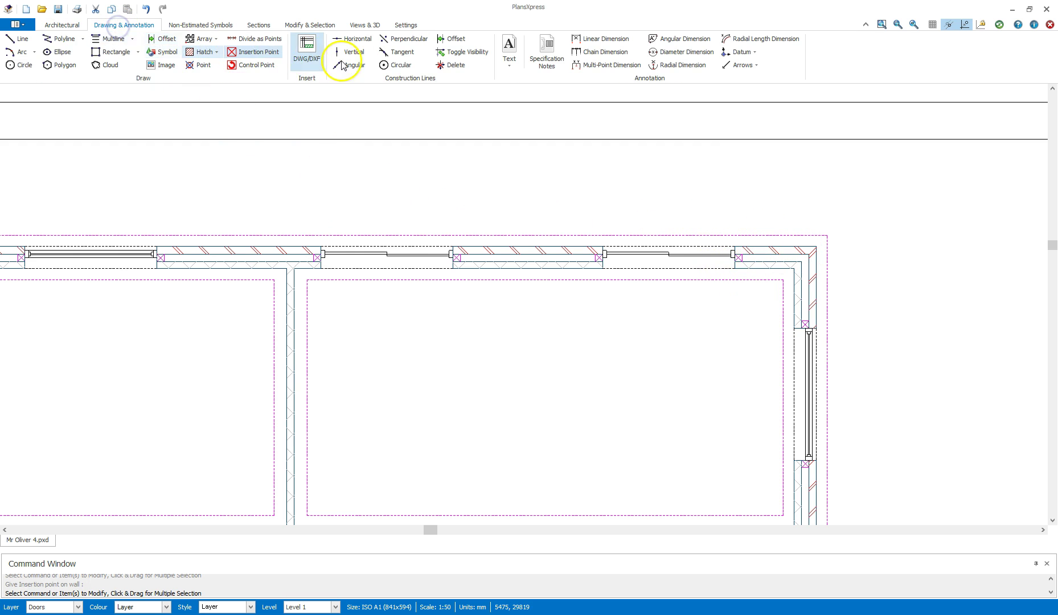
pyautogui.click(614, 41)
pyautogui.click(811, 244)
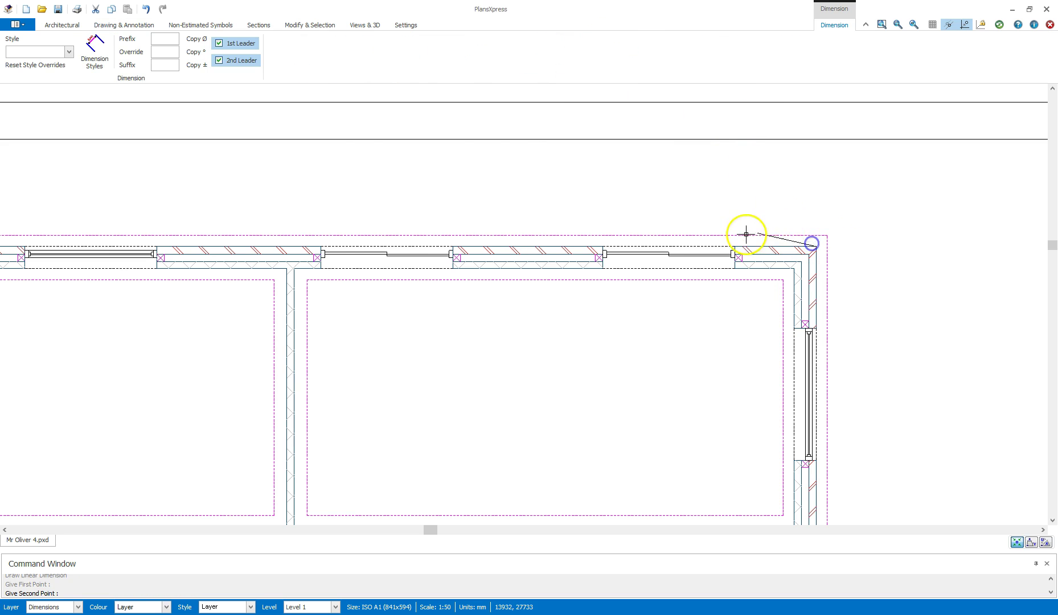
pyautogui.click(733, 245)
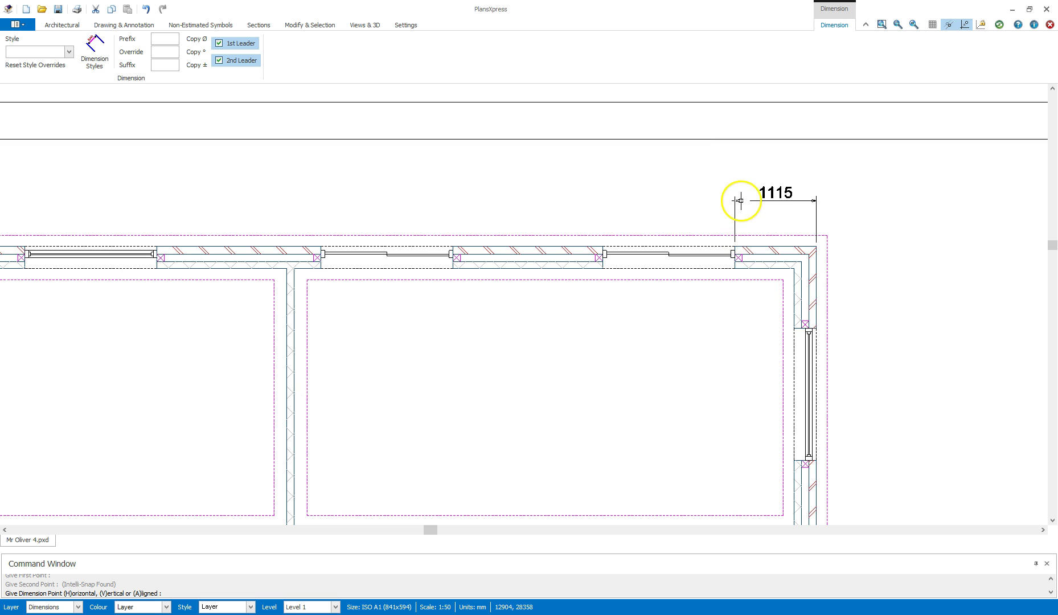
pyautogui.click(757, 201)
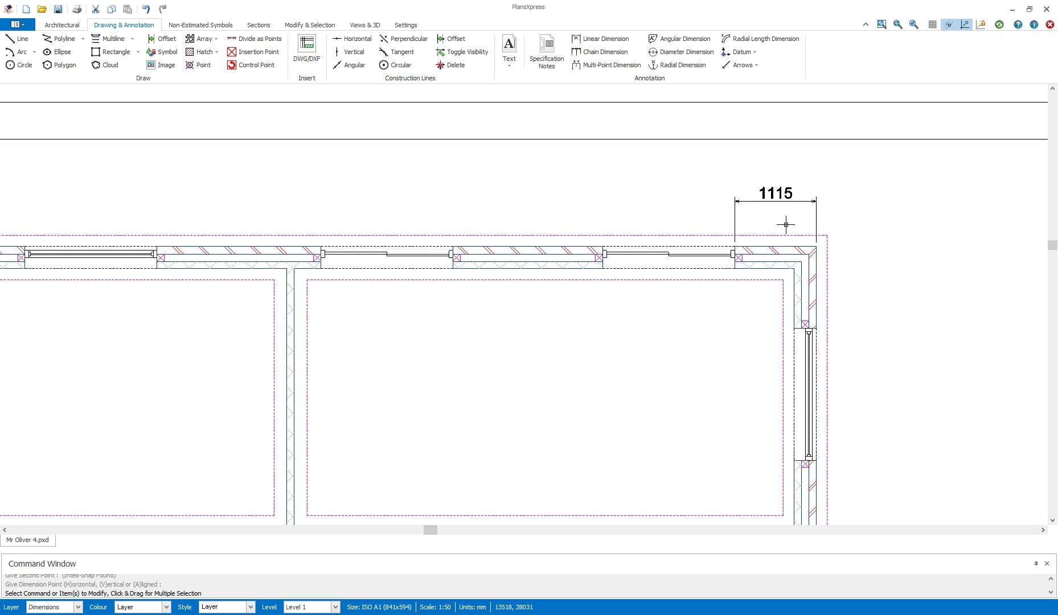
# Step: Select and remove the temporary 1115 check dimension
pyautogui.scroll(-1, 786, 224)
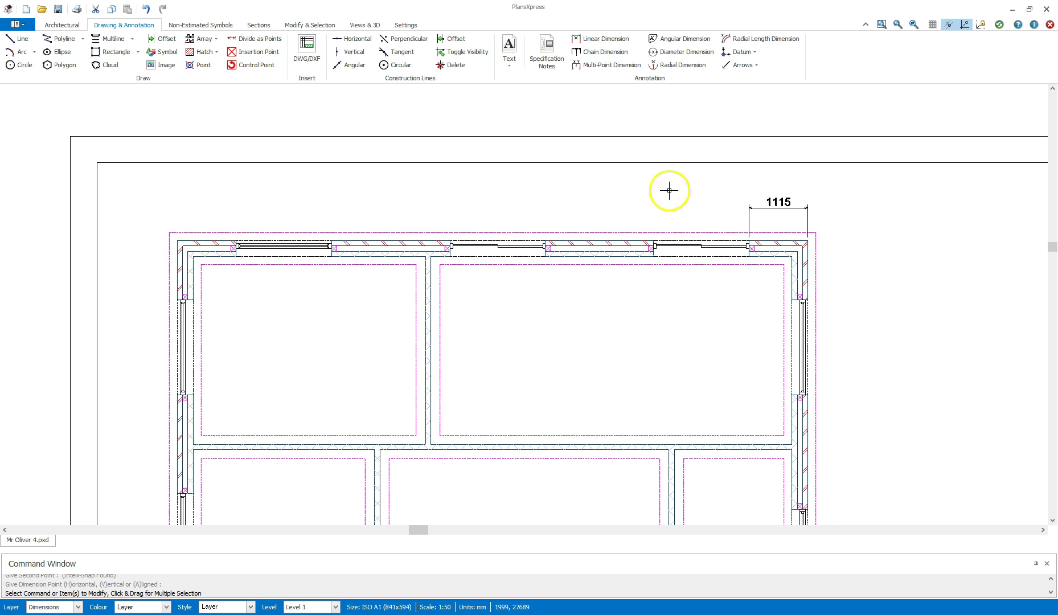
pyautogui.scroll(1, 752, 204)
pyautogui.click(776, 193)
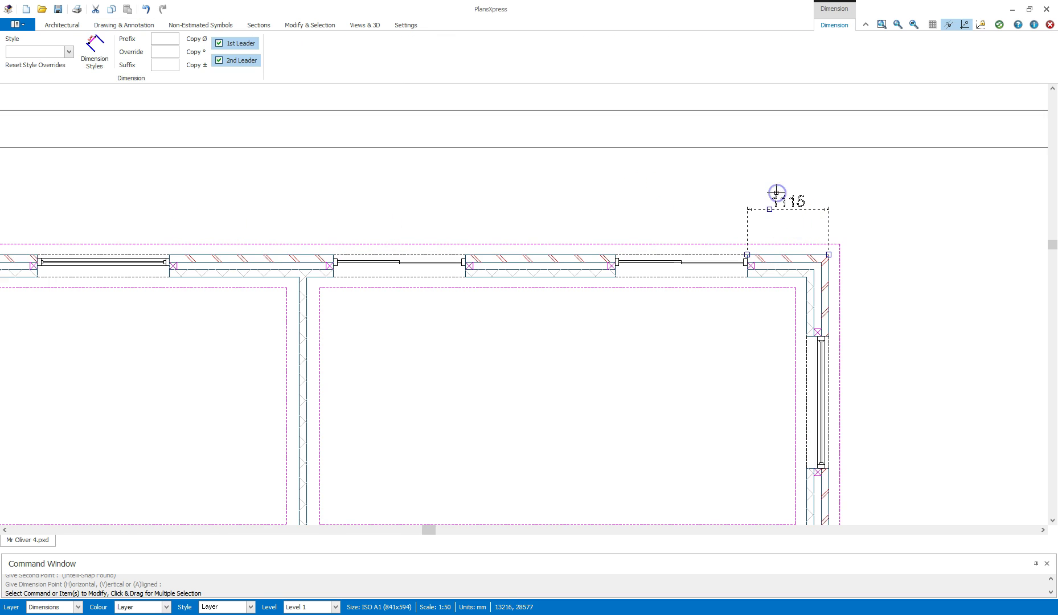
pyautogui.press('Escape')
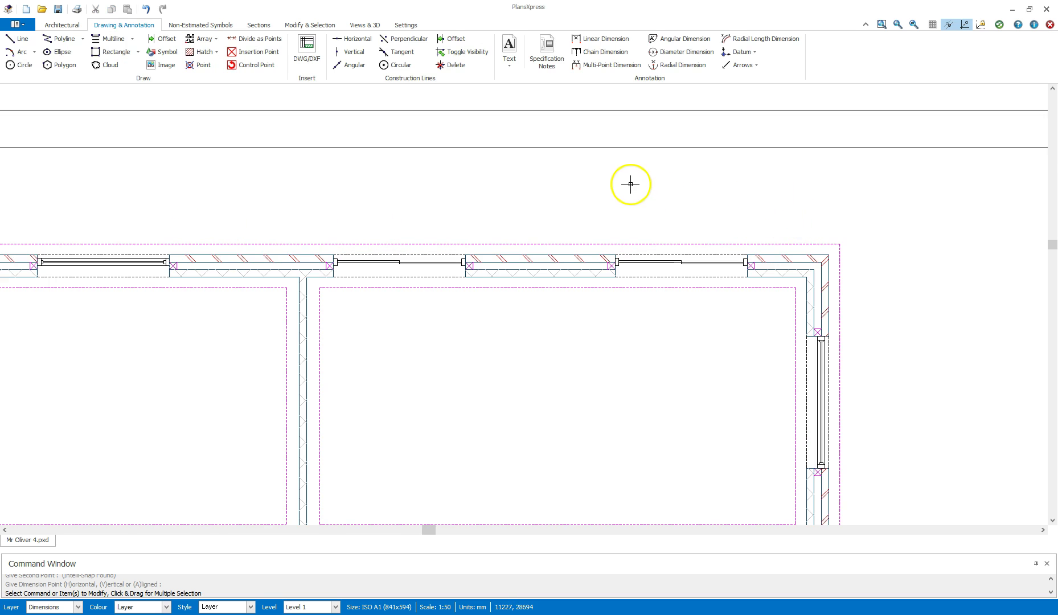
pyautogui.scroll(-2, 625, 184)
pyautogui.moveTo(575, 302); pyautogui.dragTo(571, 201, button='middle')
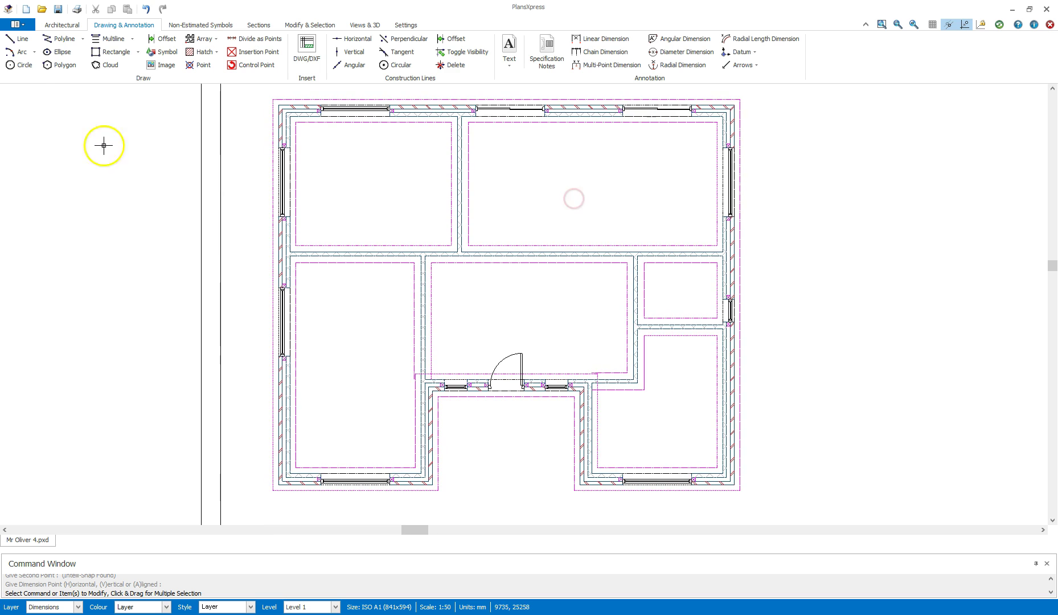
# Step: Choose the 762 Door into Blockwork under Internal Doors > Typical Panel Doors
pyautogui.click(51, 26)
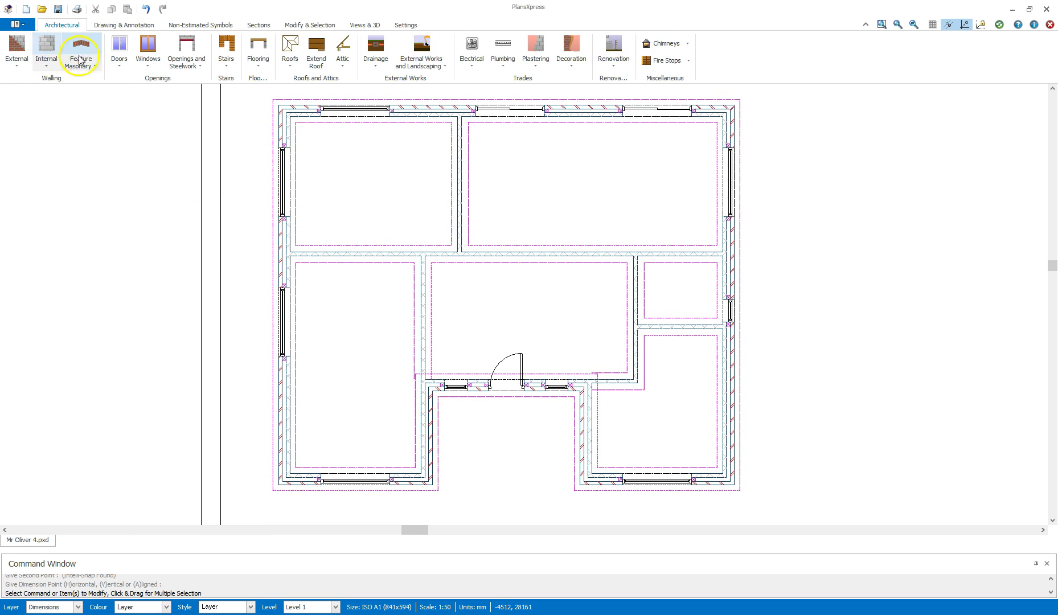
pyautogui.click(117, 67)
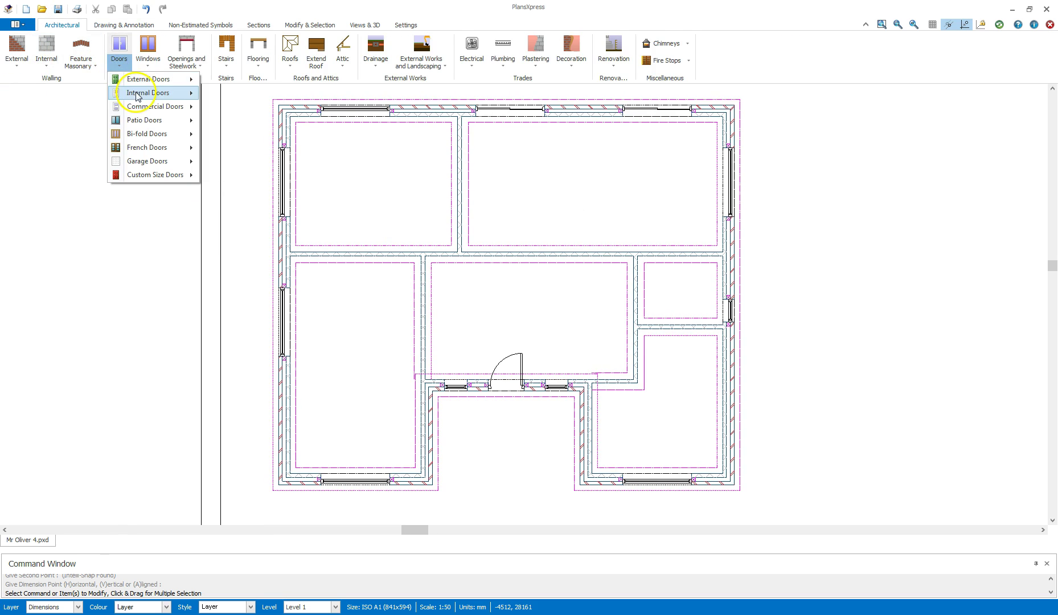
pyautogui.moveTo(139, 94)
pyautogui.moveTo(249, 98)
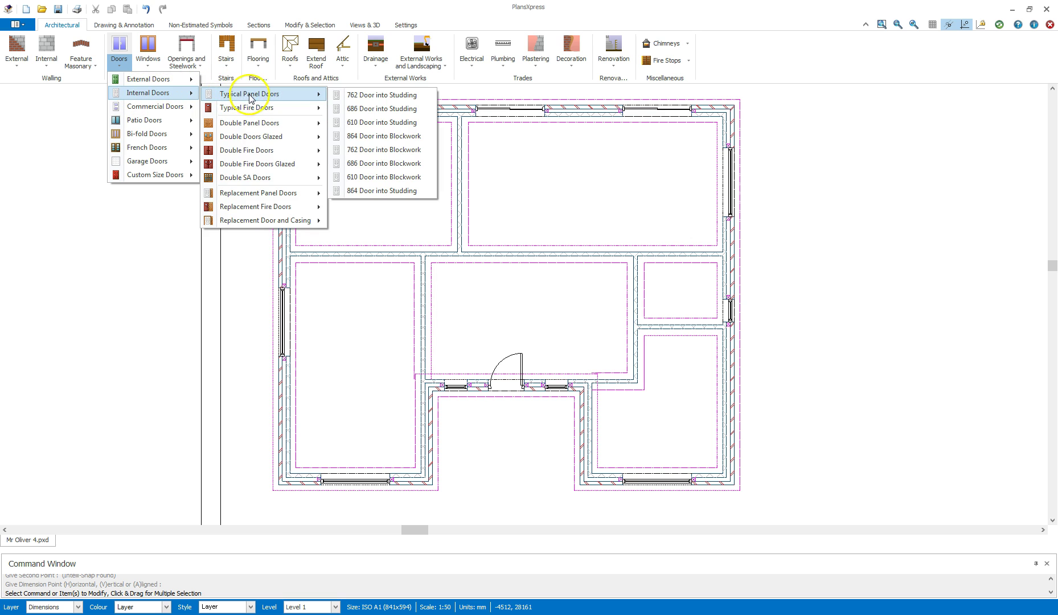
pyautogui.click(394, 150)
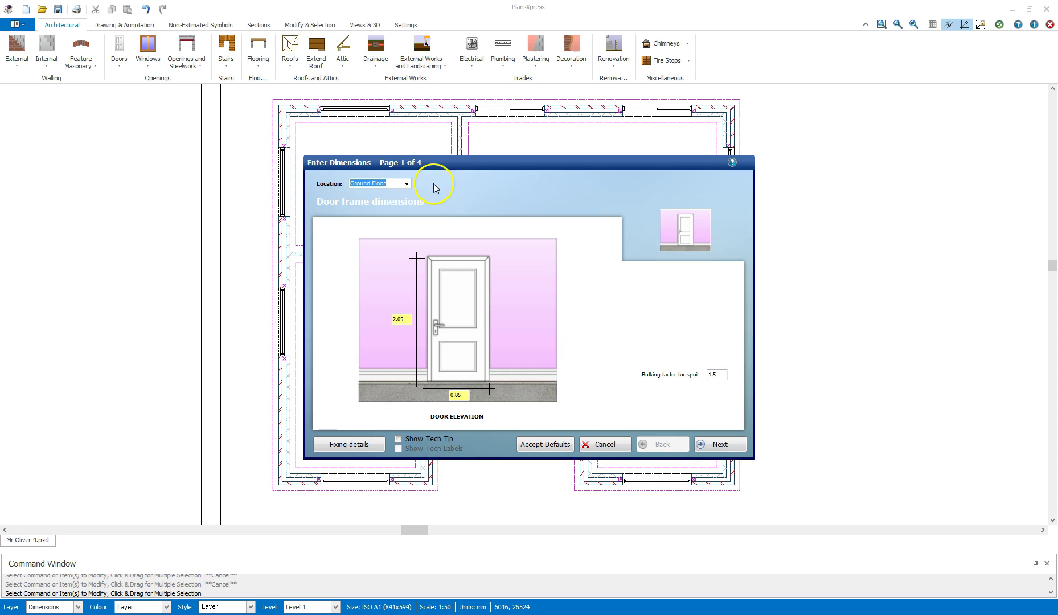
# Step: Accept the 762 door's default dimensions and zoom in on the hall
pyautogui.click(549, 450)
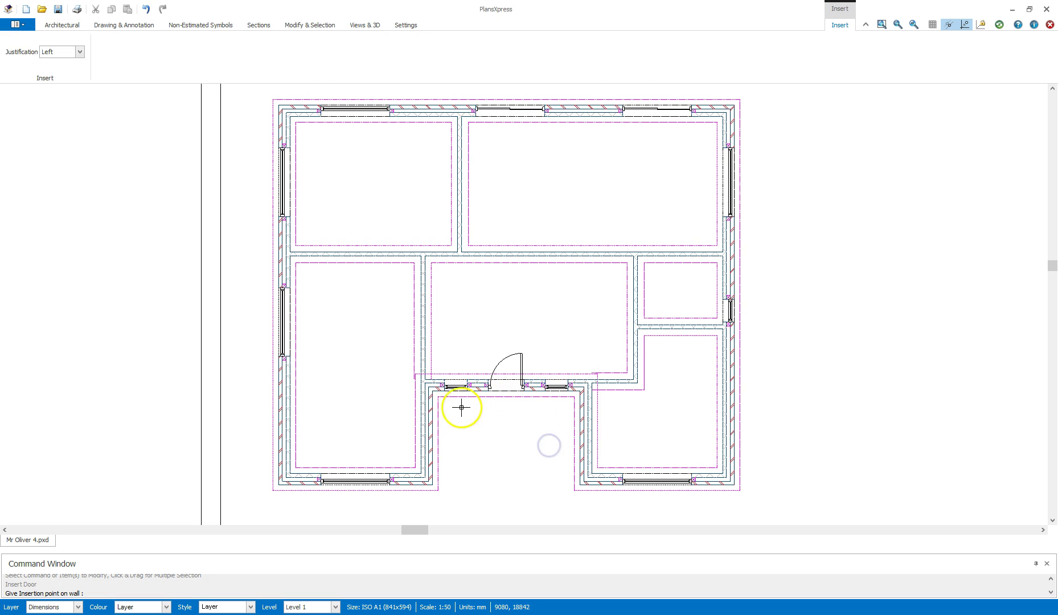
pyautogui.scroll(1, 419, 392)
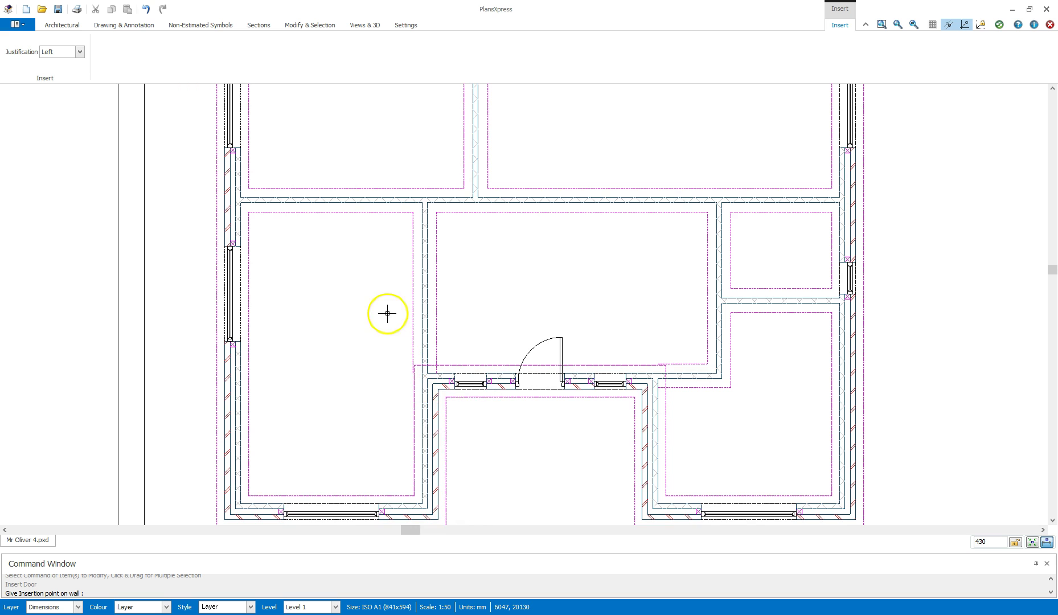
pyautogui.scroll(1, 409, 319)
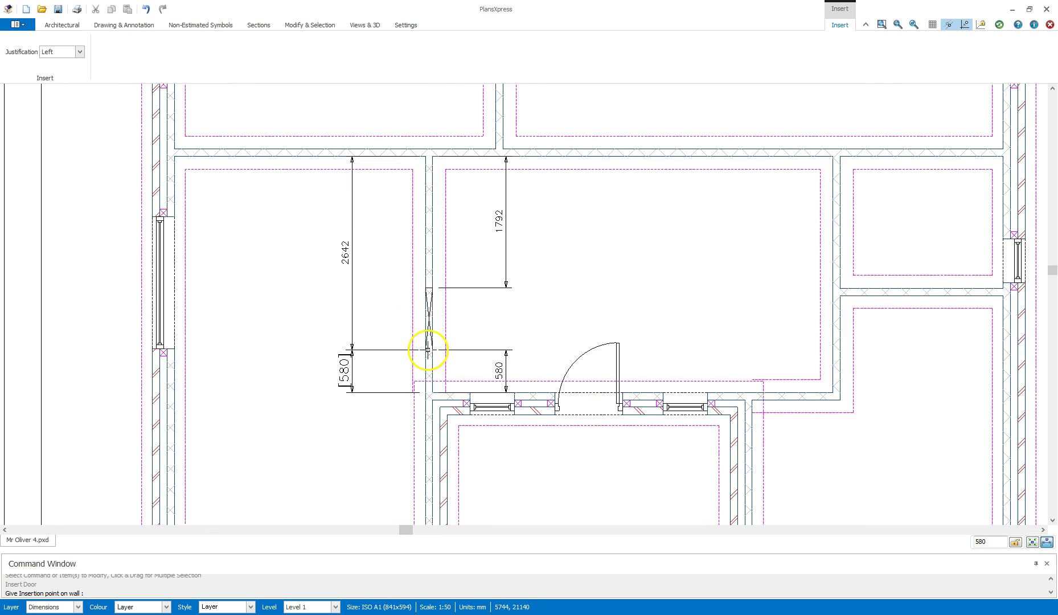
pyautogui.scroll(2, 427, 342)
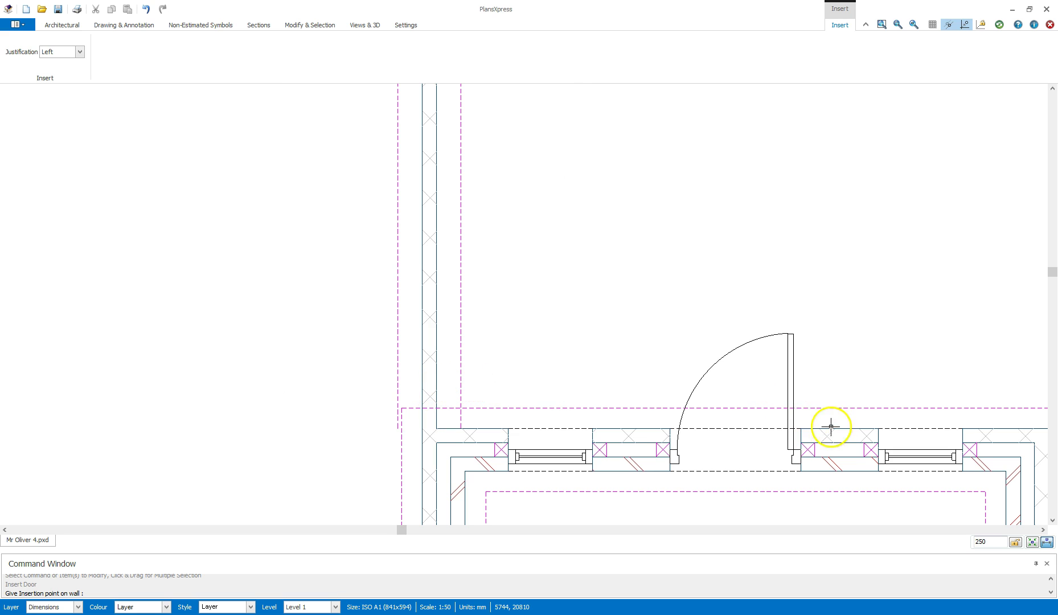
# Step: Set a 220 offset and place the door in the hall's left wall, skipping alignment
pyautogui.doubleClick(995, 540)
pyautogui.write('220')
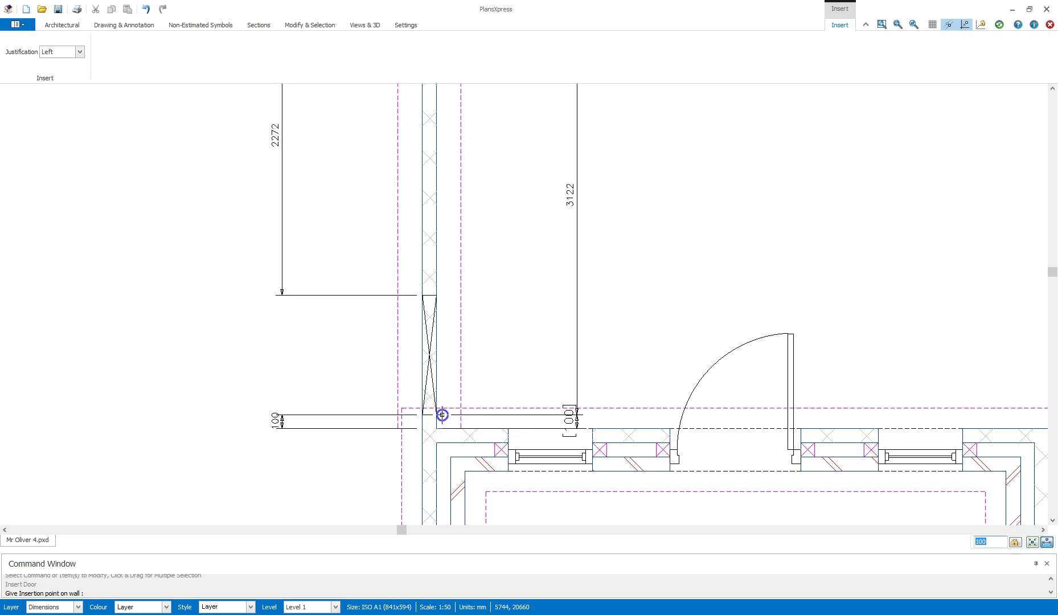
pyautogui.click(441, 415)
pyautogui.press('Escape')
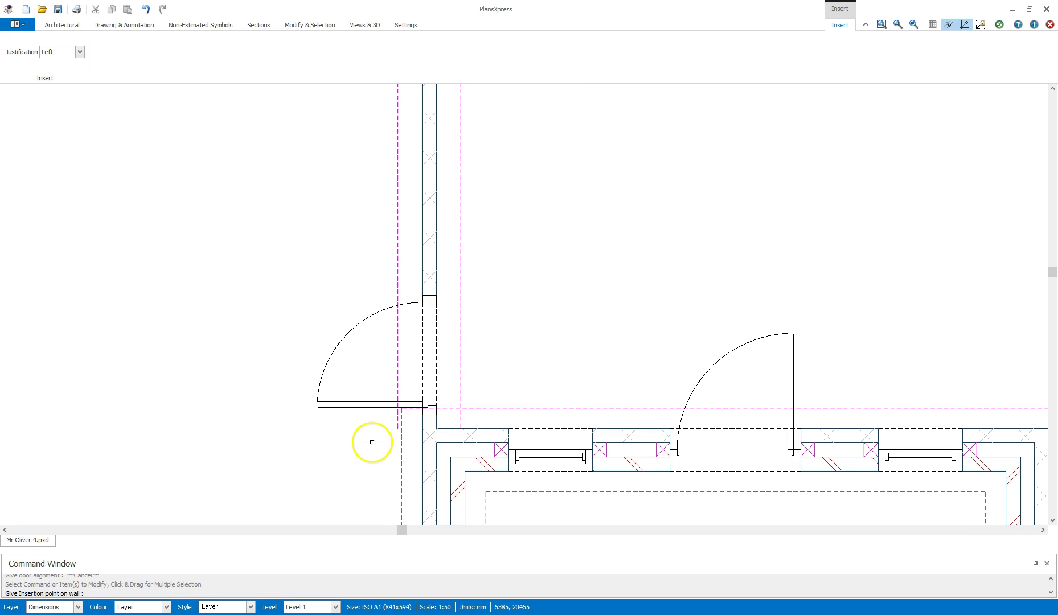
pyautogui.scroll(-5, 371, 440)
pyautogui.scroll(2, 371, 432)
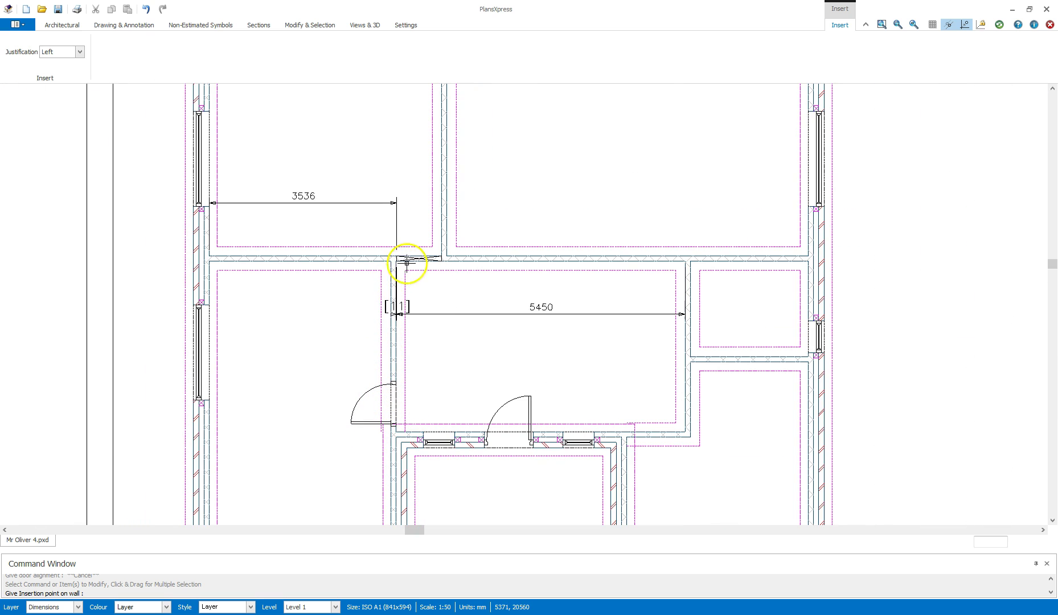
pyautogui.scroll(1, 412, 256)
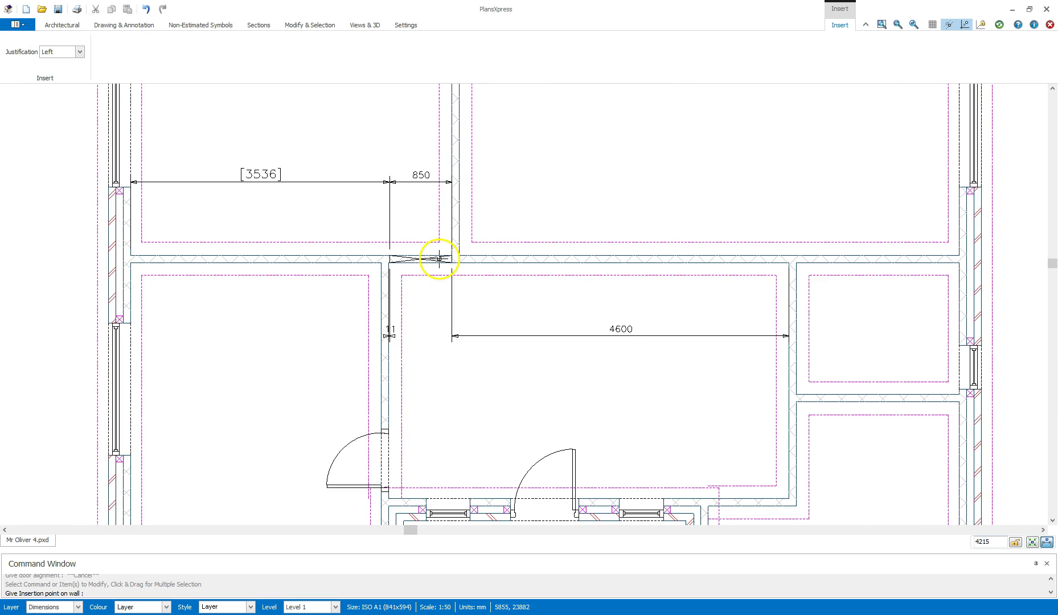
# Step: Place an internal door at the central room's top-wall junction, swinging into the upper-left room
pyautogui.scroll(2, 404, 256)
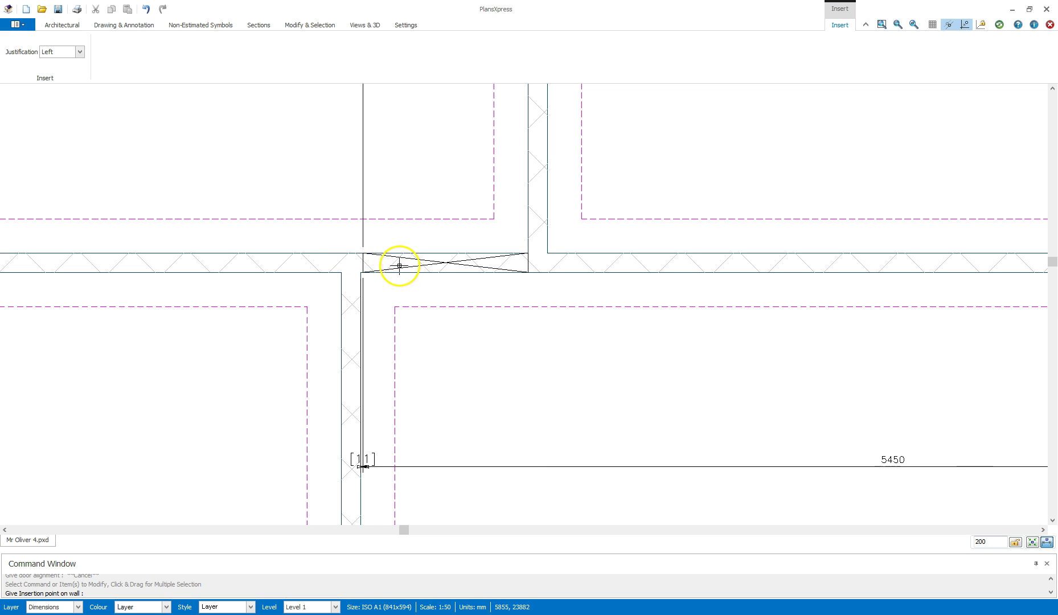
pyautogui.click(379, 260)
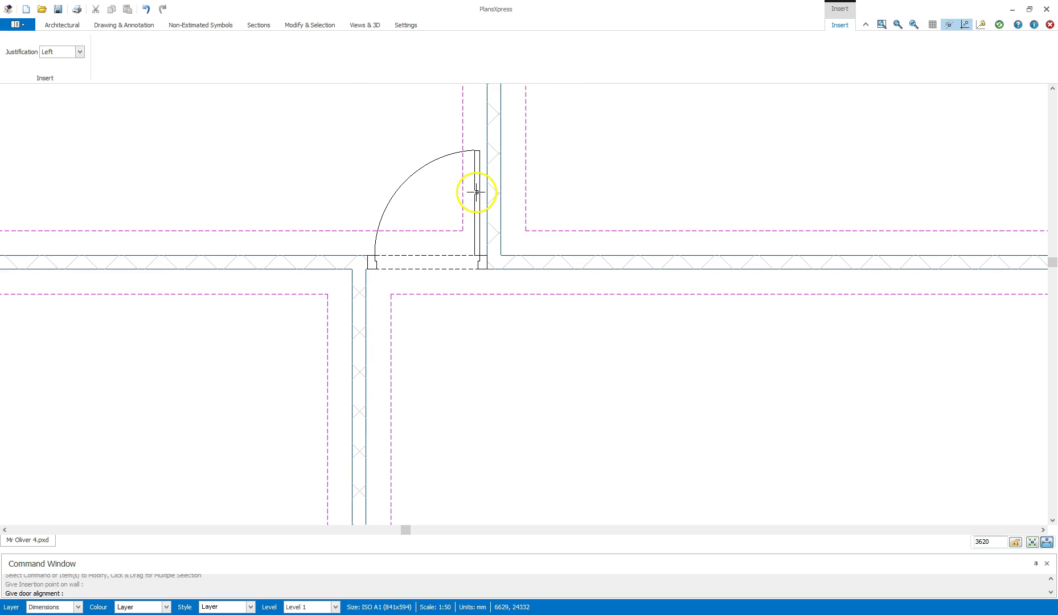
pyautogui.rightClick(476, 192)
pyautogui.scroll(-2, 473, 194)
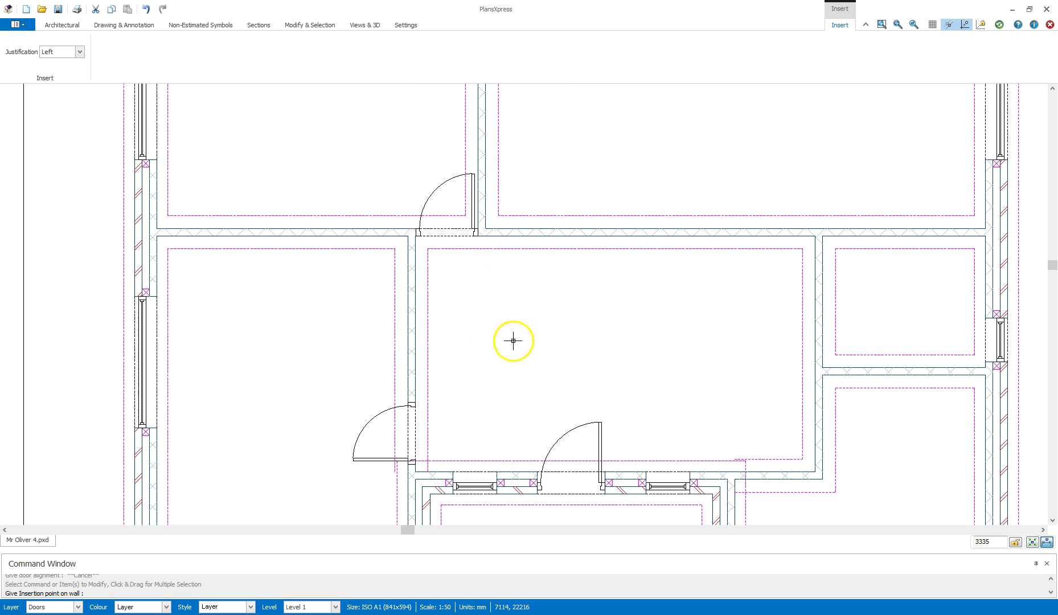
pyautogui.moveTo(541, 167); pyautogui.dragTo(543, 362, button='middle')
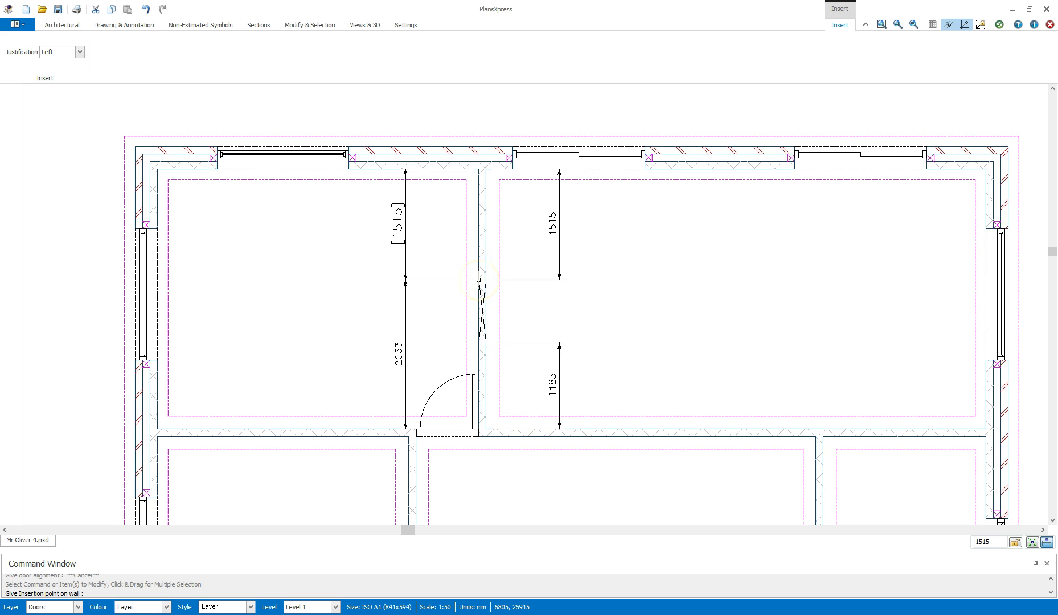
# Step: Set door justification to Centre and turn off the fixed snap distance
pyautogui.click(79, 51)
pyautogui.click(51, 71)
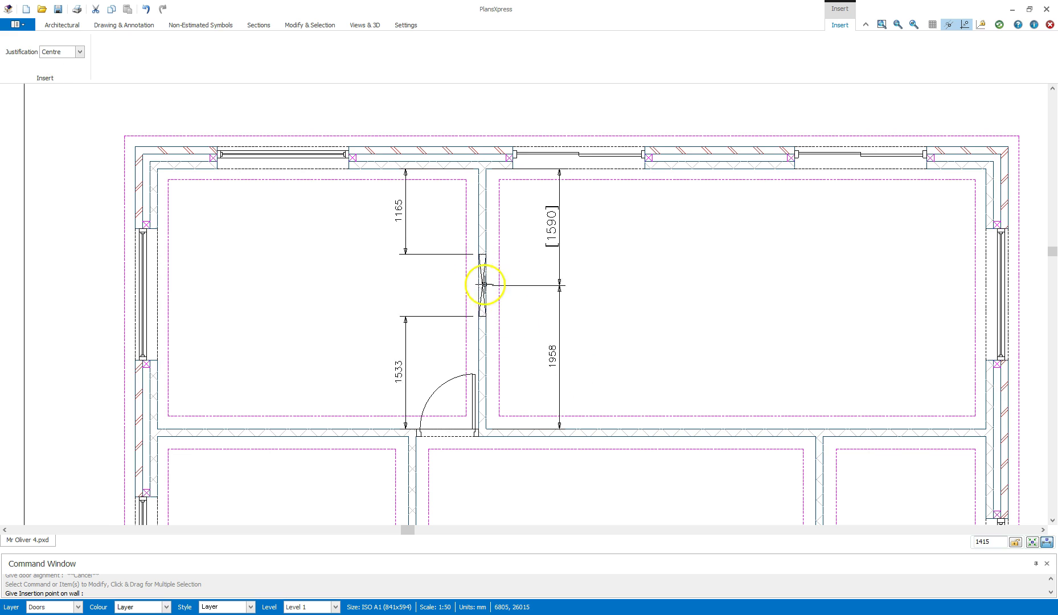
pyautogui.click(1032, 543)
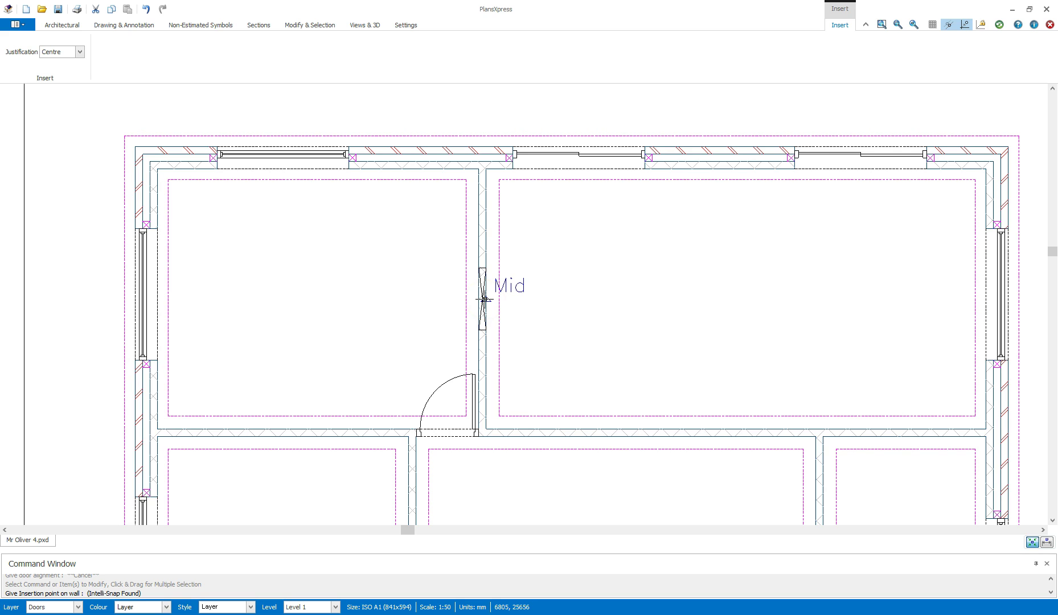
# Step: Place a door at the midpoint of the wall between the top rooms, swinging into the upper-right room
pyautogui.click(484, 299)
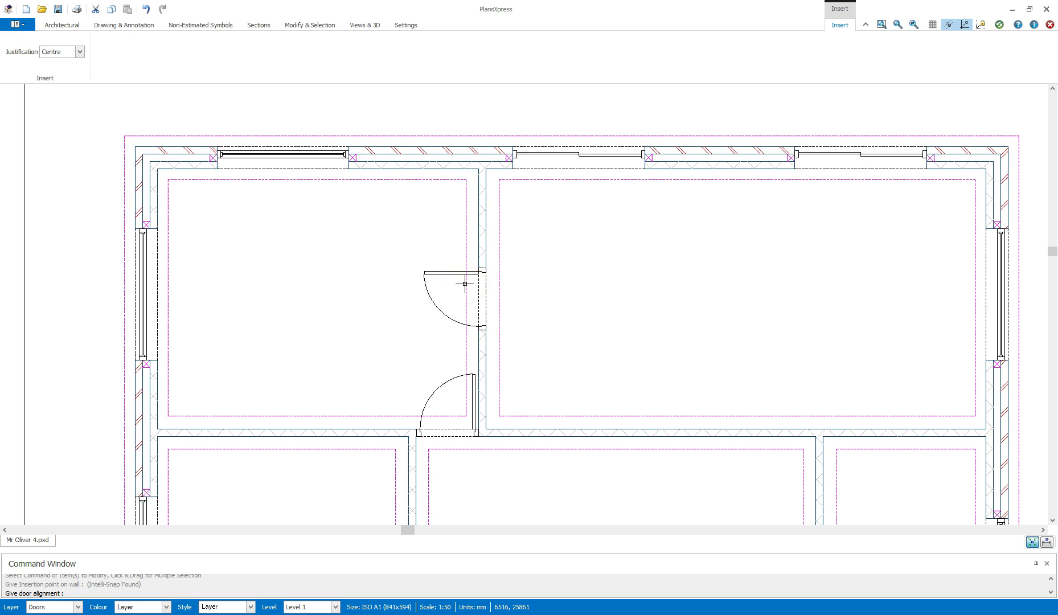
pyautogui.moveTo(465, 283); pyautogui.dragTo(498, 277)
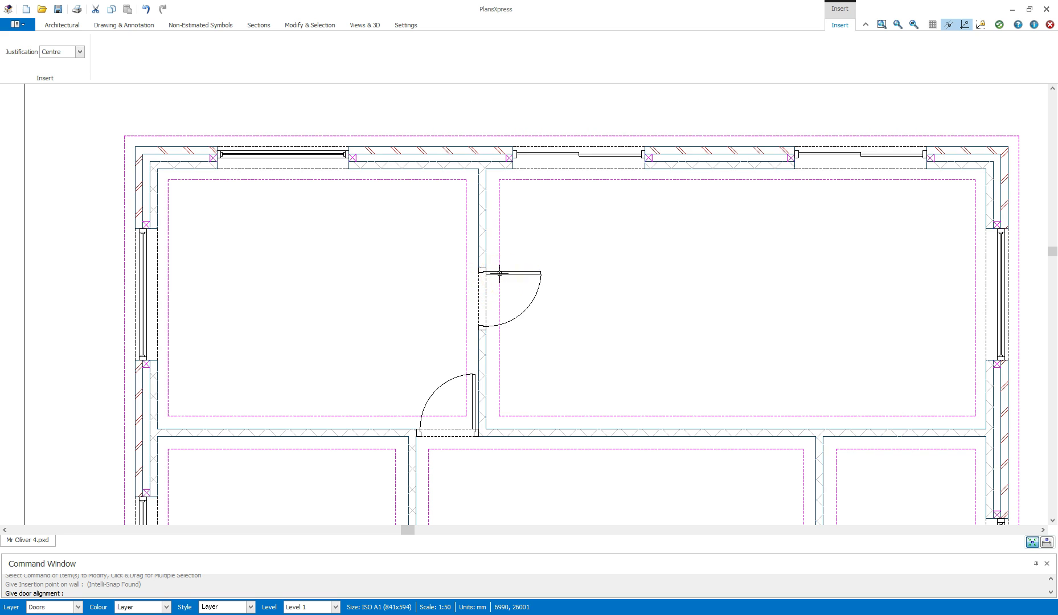
pyautogui.click(499, 274)
pyautogui.moveTo(549, 325); pyautogui.dragTo(551, 336)
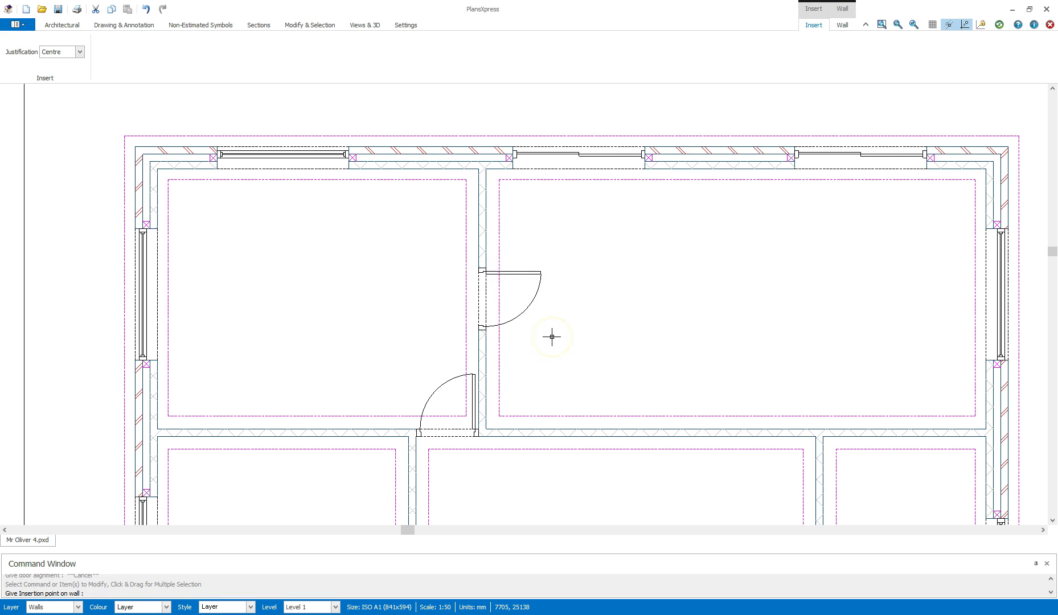
# Step: Insert a door at the right end of the central room's top wall, opening upward
pyautogui.moveTo(610, 387); pyautogui.dragTo(271, 151, button='middle')
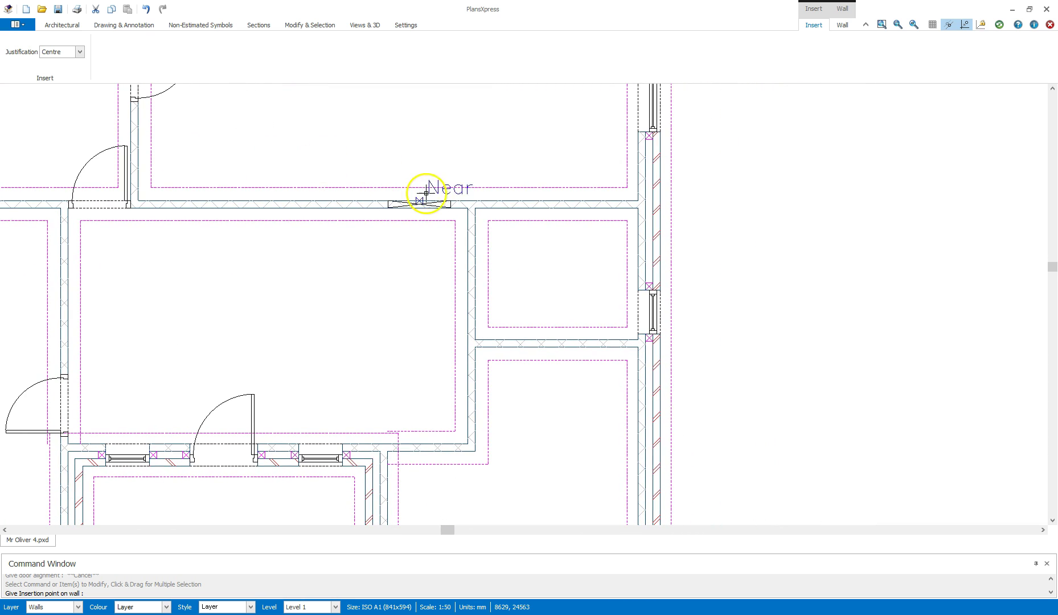
pyautogui.scroll(4, 441, 192)
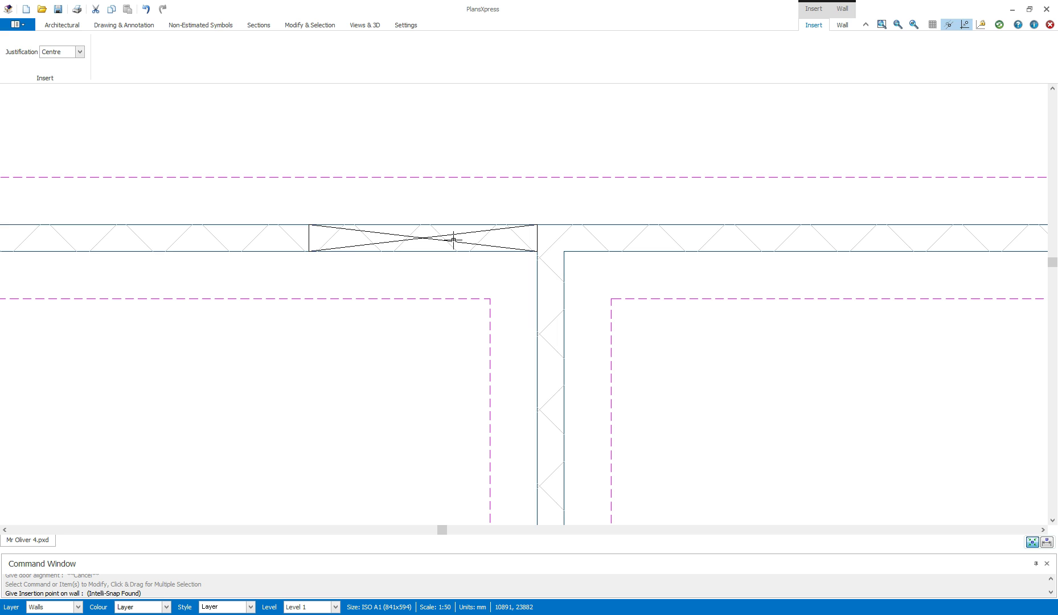
pyautogui.click(453, 240)
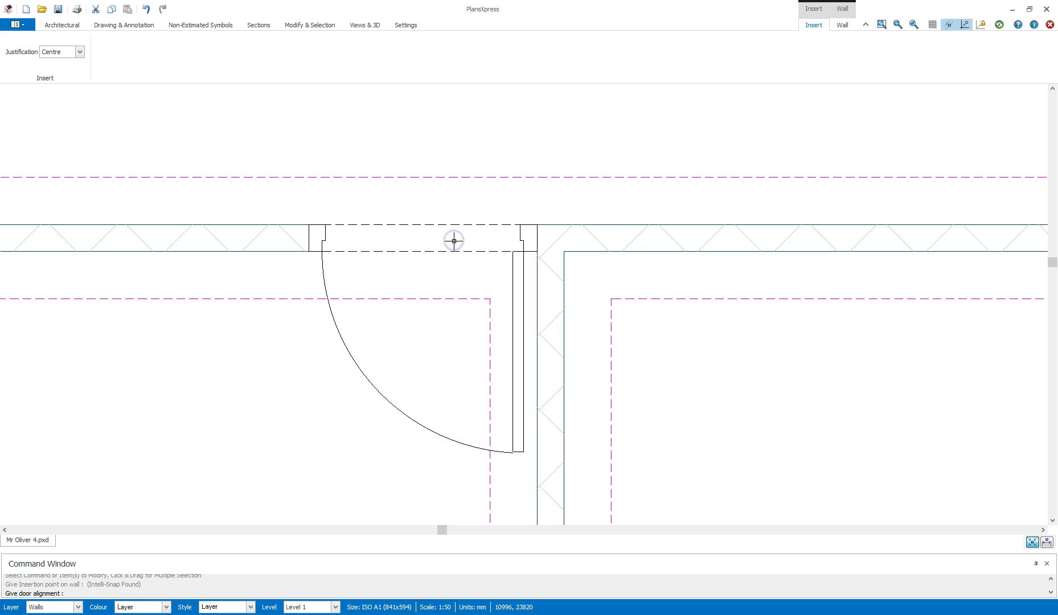
pyautogui.press('Escape')
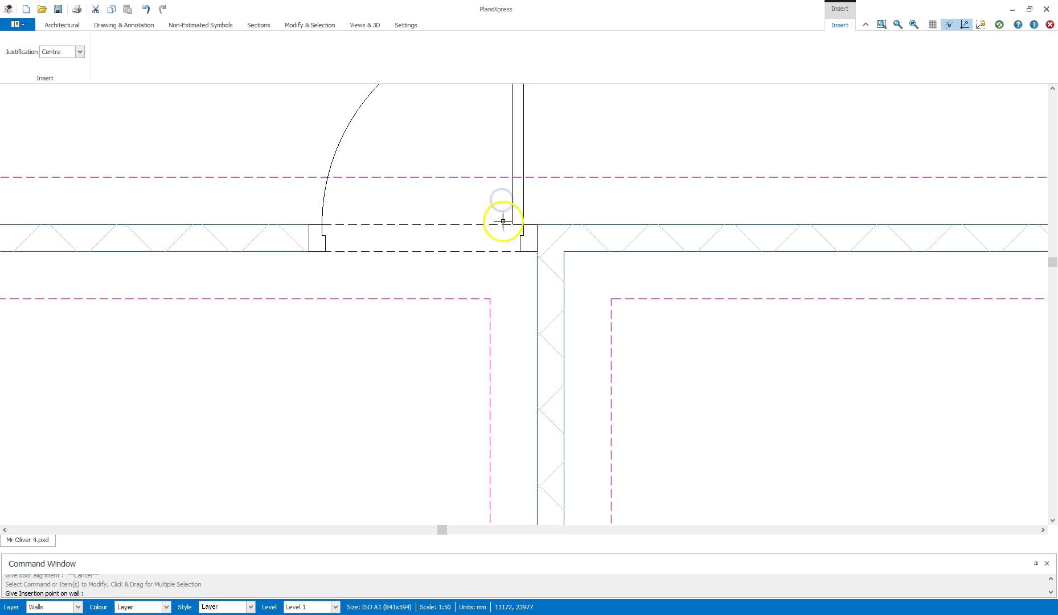
# Step: Add two doors in the central room's right wall, upper and lower, setting each swing direction
pyautogui.scroll(-3, 499, 227)
pyautogui.moveTo(497, 391); pyautogui.dragTo(401, 253, button='middle')
pyautogui.scroll(2, 421, 228)
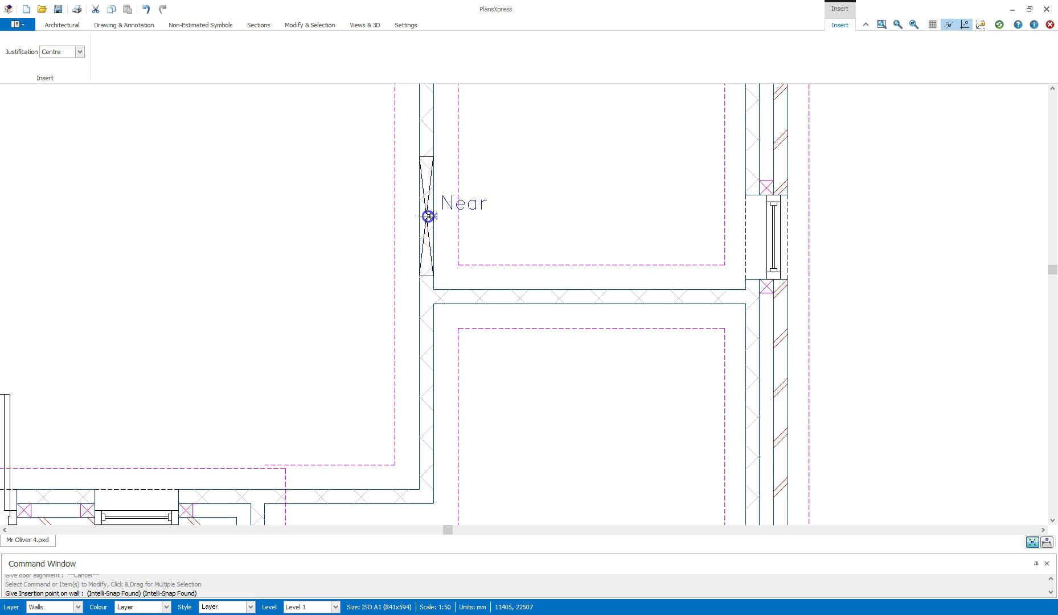
pyautogui.click(428, 216)
pyautogui.click(463, 220)
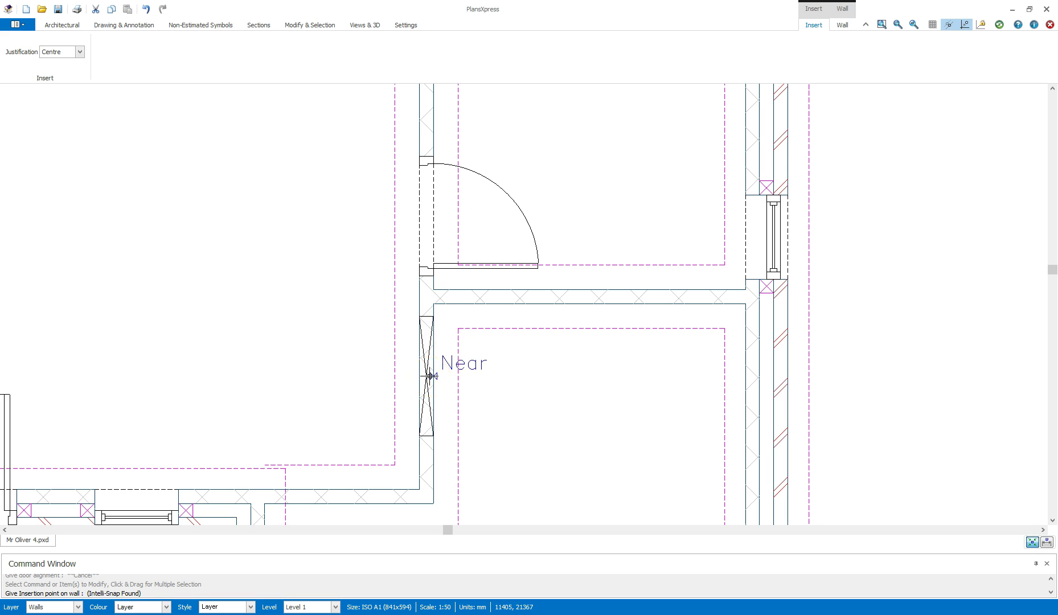
pyautogui.click(430, 375)
pyautogui.click(505, 333)
pyautogui.click(581, 424)
# Step: Zoom out and centre the whole floor plan in view
pyautogui.scroll(-3, 581, 424)
pyautogui.moveTo(562, 449); pyautogui.dragTo(817, 335, button='middle')
pyautogui.scroll(-2, 649, 197)
pyautogui.scroll(-1, 611, 225)
pyautogui.moveTo(611, 225); pyautogui.dragTo(546, 286, button='middle')
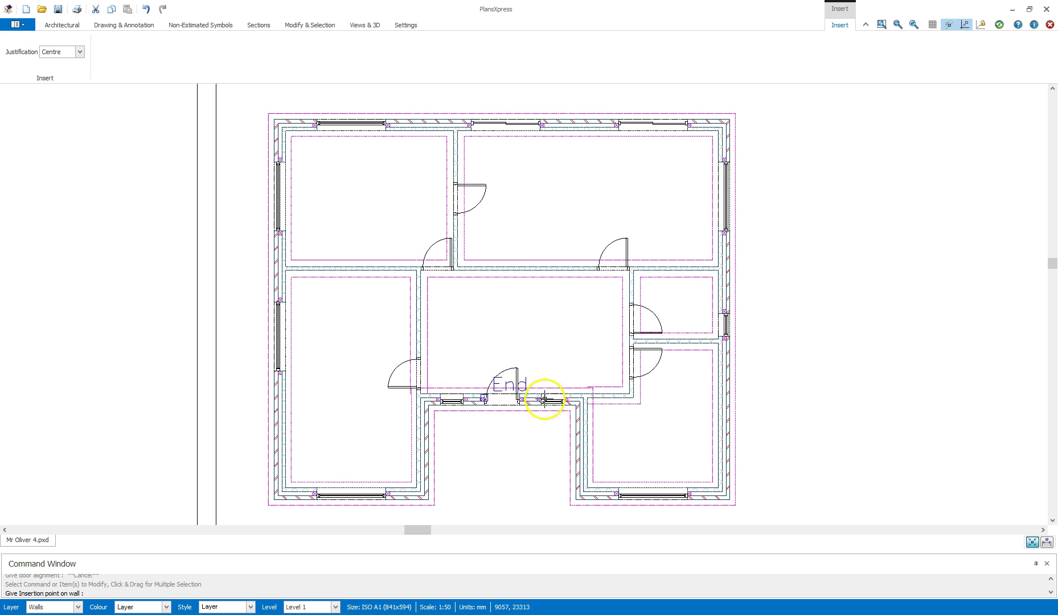
# Step: Open the 3D Preview from Views & 3D and orbit the brick house model
pyautogui.click(528, 384)
pyautogui.click(469, 344)
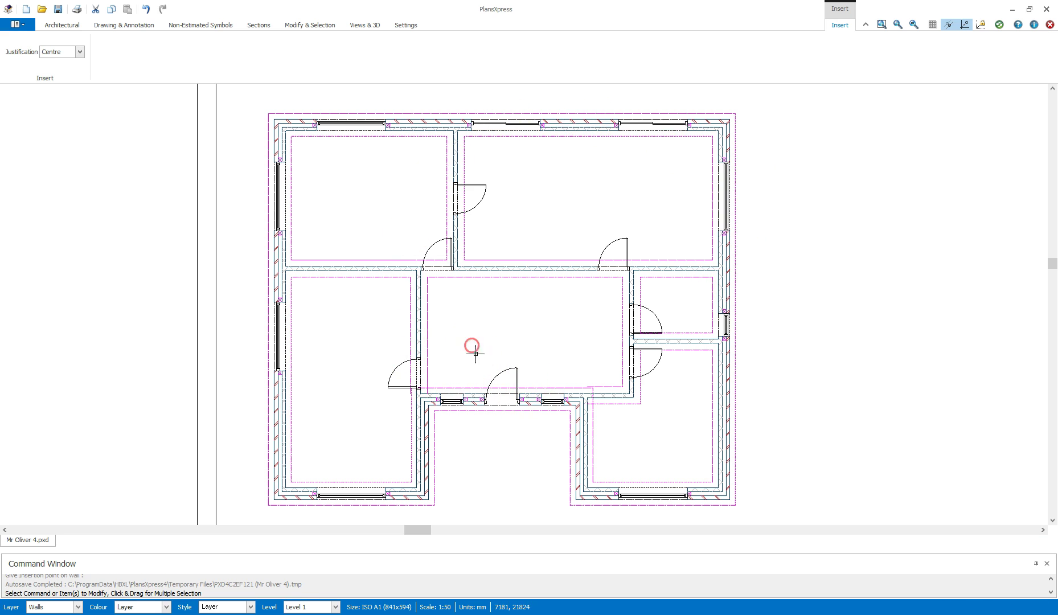
pyautogui.click(359, 25)
pyautogui.click(74, 48)
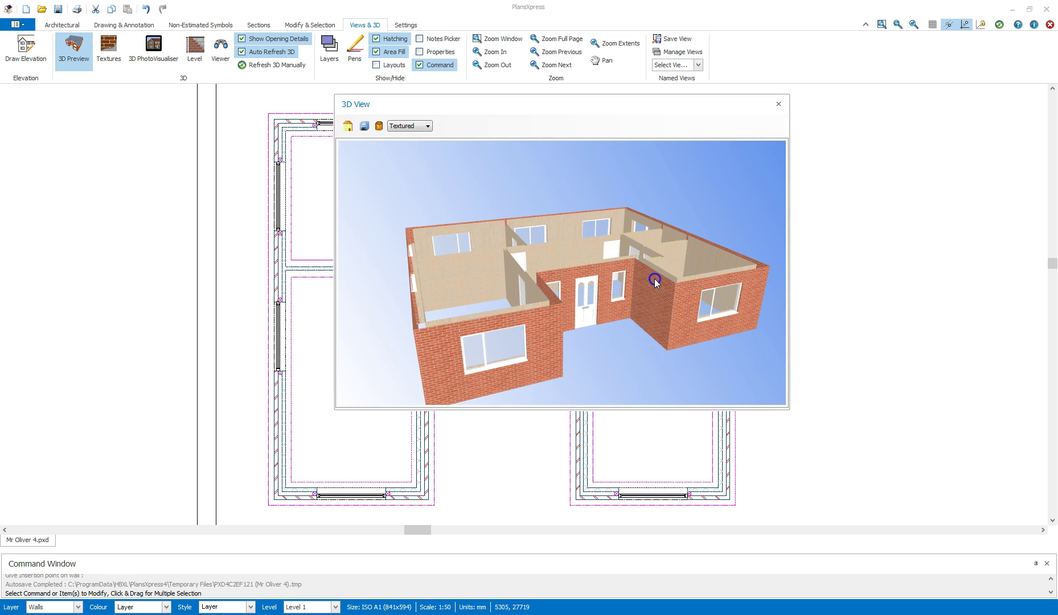
pyautogui.moveTo(654, 280); pyautogui.dragTo(627, 312)
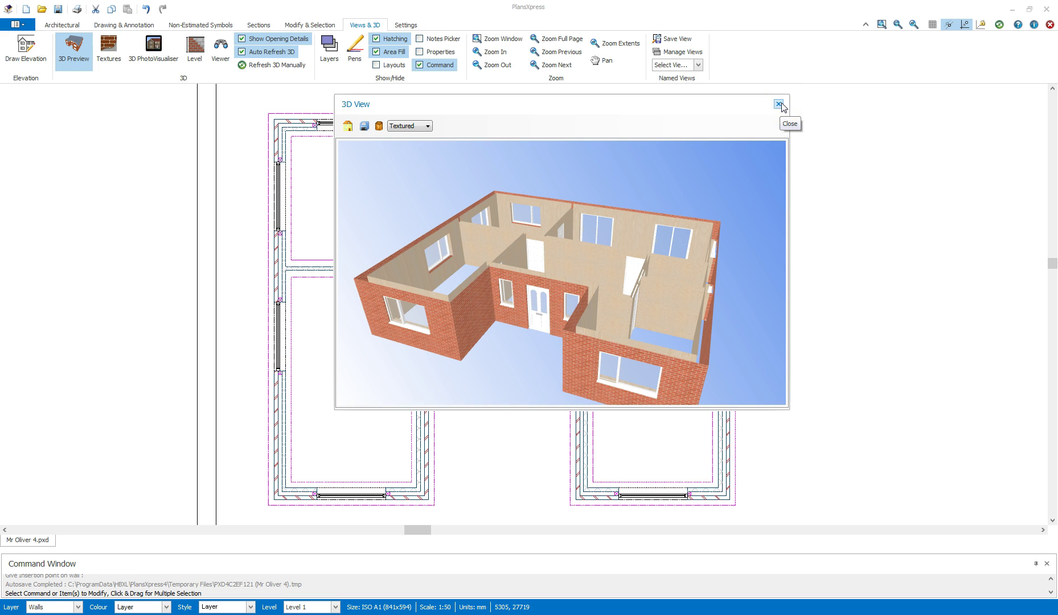
# Step: Close the 3D view and Save As the plan under the name Mr Oliver 5.pxd
pyautogui.click(778, 104)
pyautogui.click(22, 24)
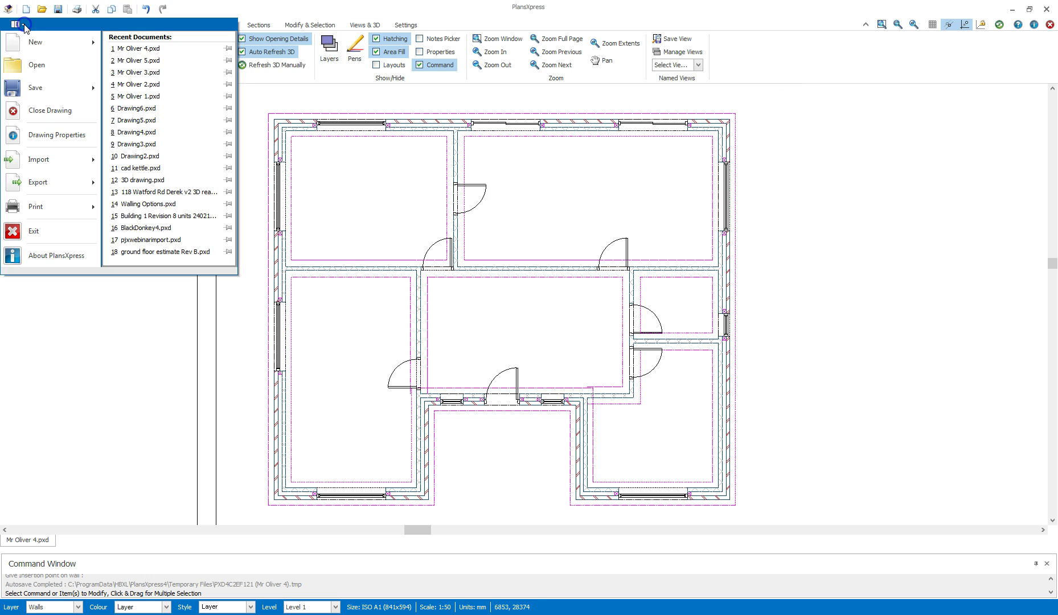
pyautogui.moveTo(93, 94)
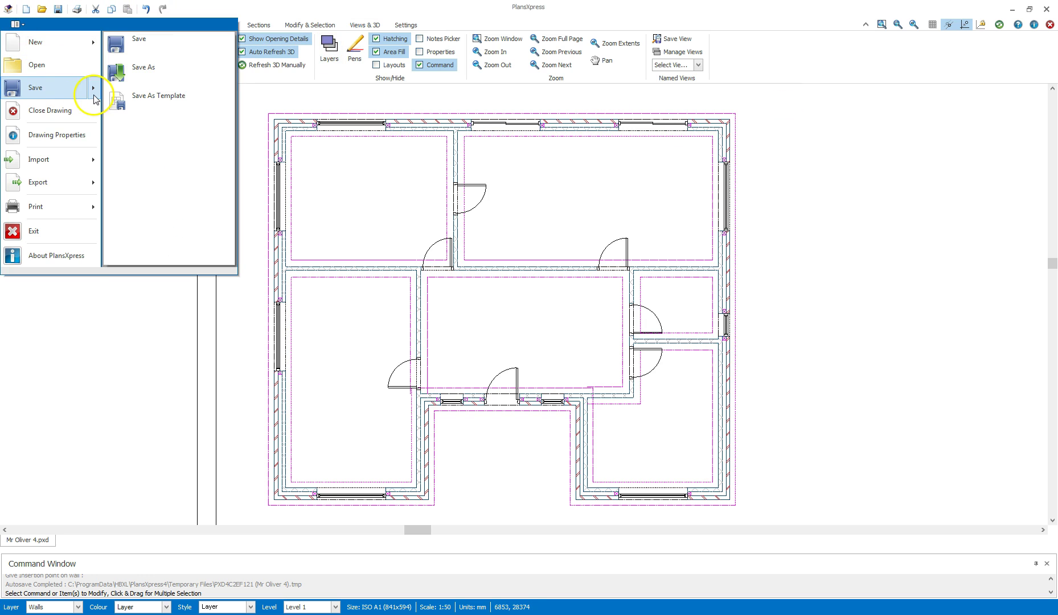
pyautogui.click(140, 71)
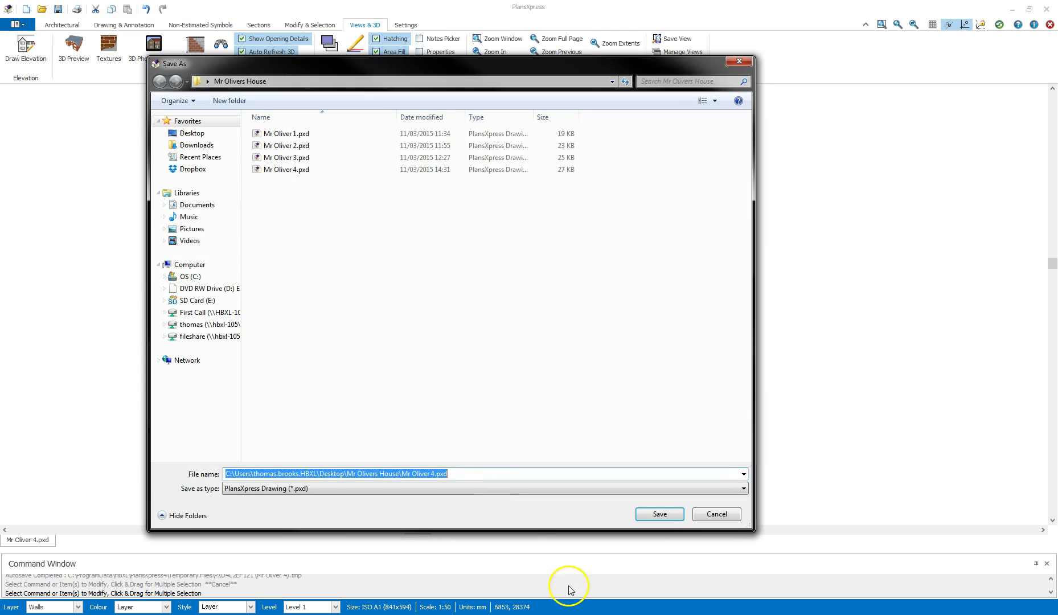
pyautogui.click(441, 474)
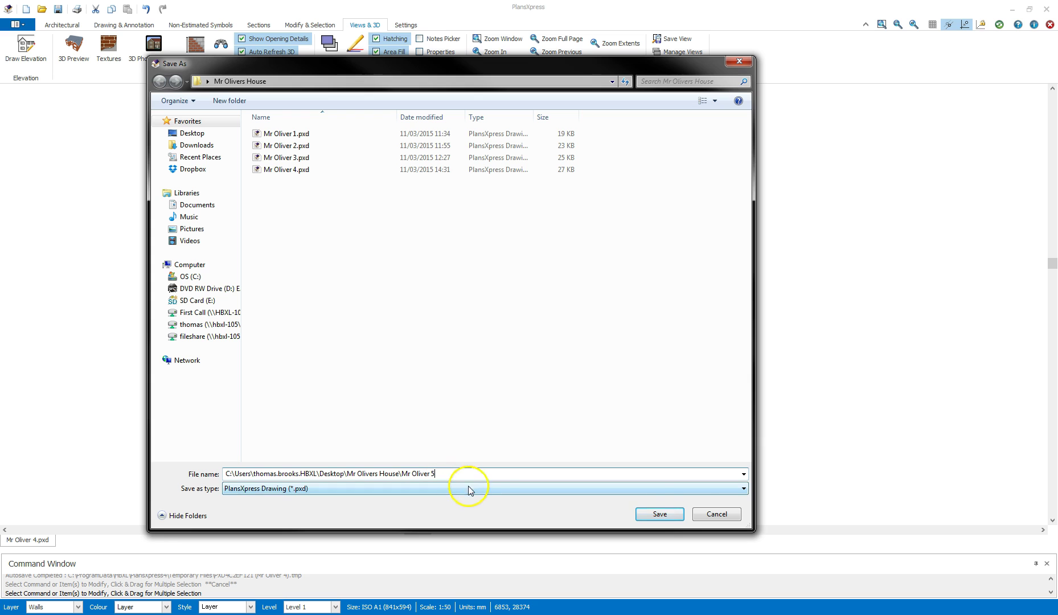
pyautogui.click(666, 514)
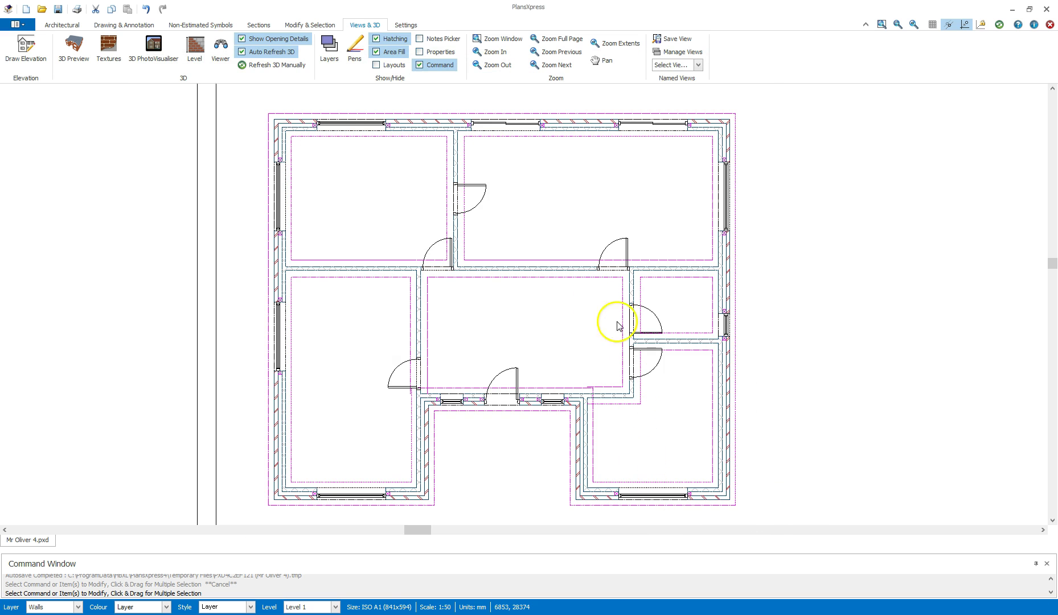